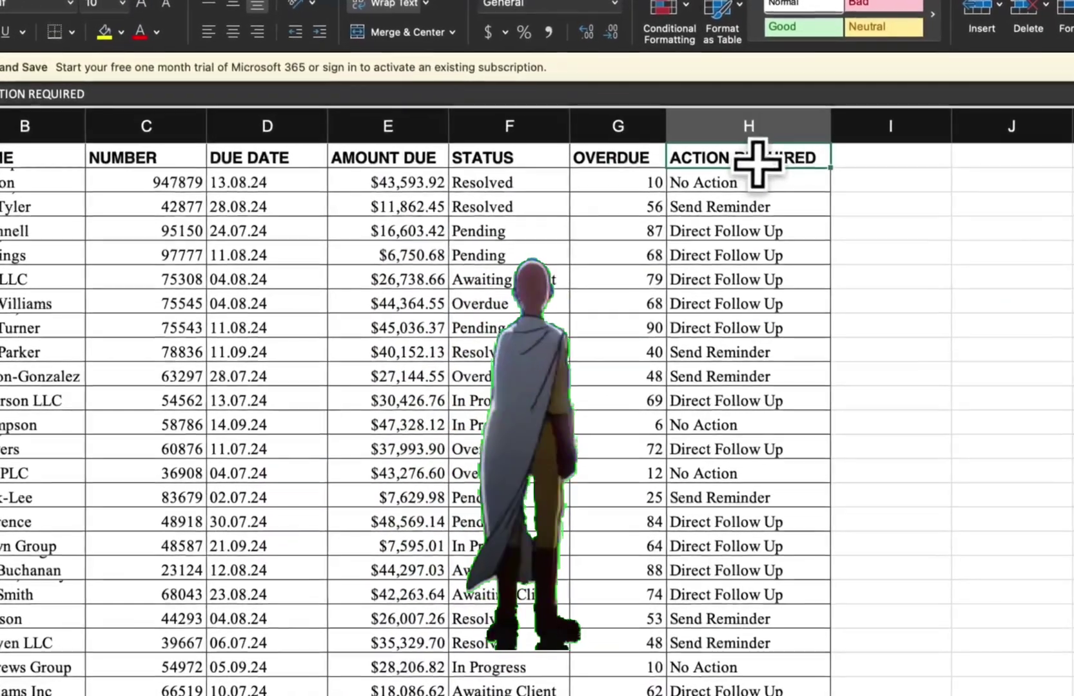
Step: Check column H's ACTION REQUIRED values, then scroll the excel-mcp-server README to its Installation section
drag(714, 160, 705, 464)
click(731, 206)
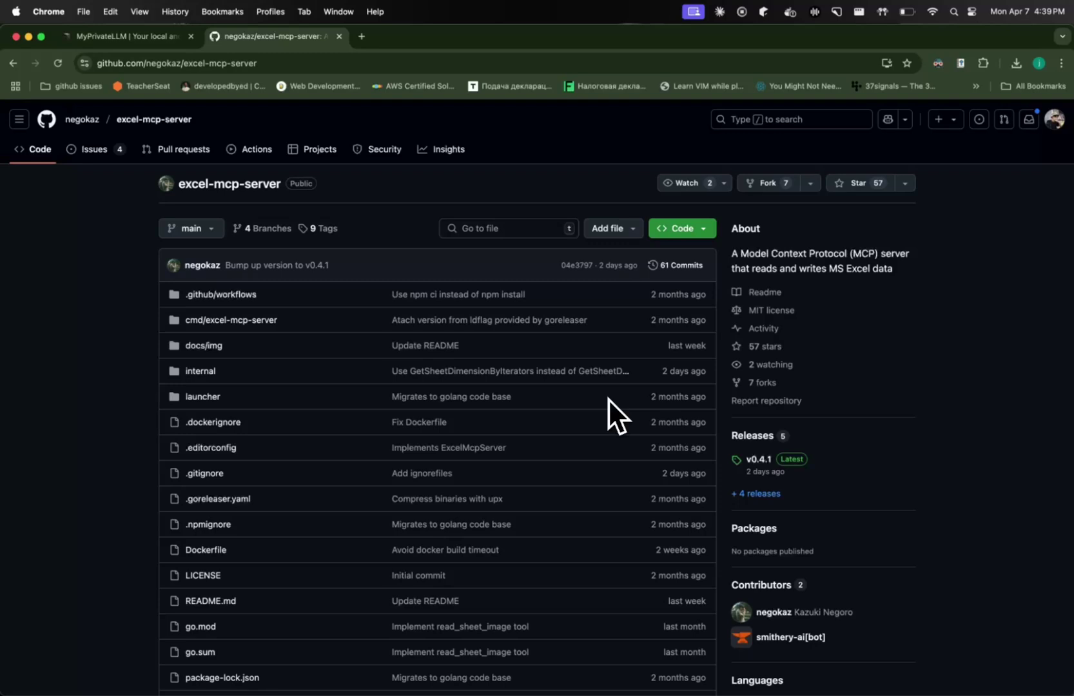
scroll(608, 398, down, 2)
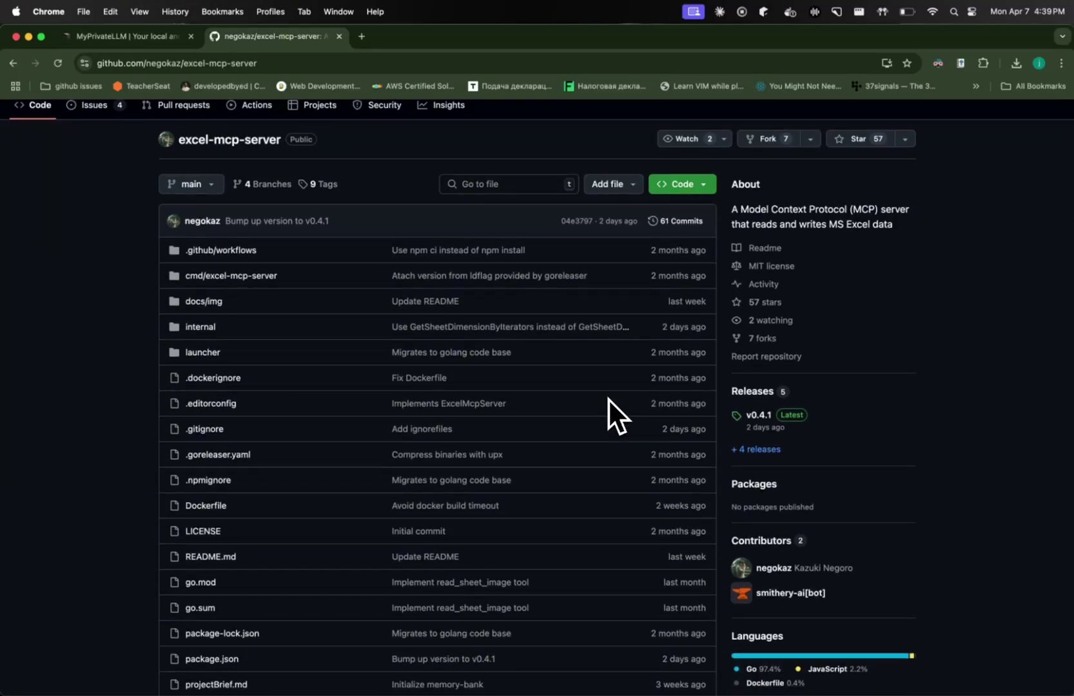
scroll(608, 398, down, 10)
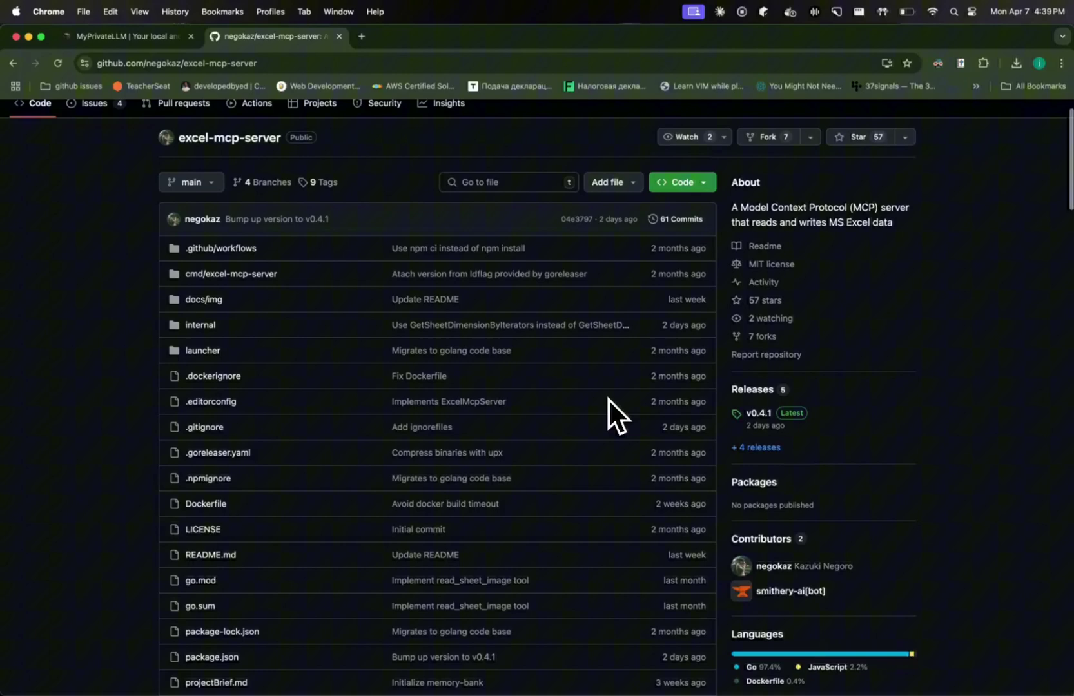
scroll(609, 398, down, 10)
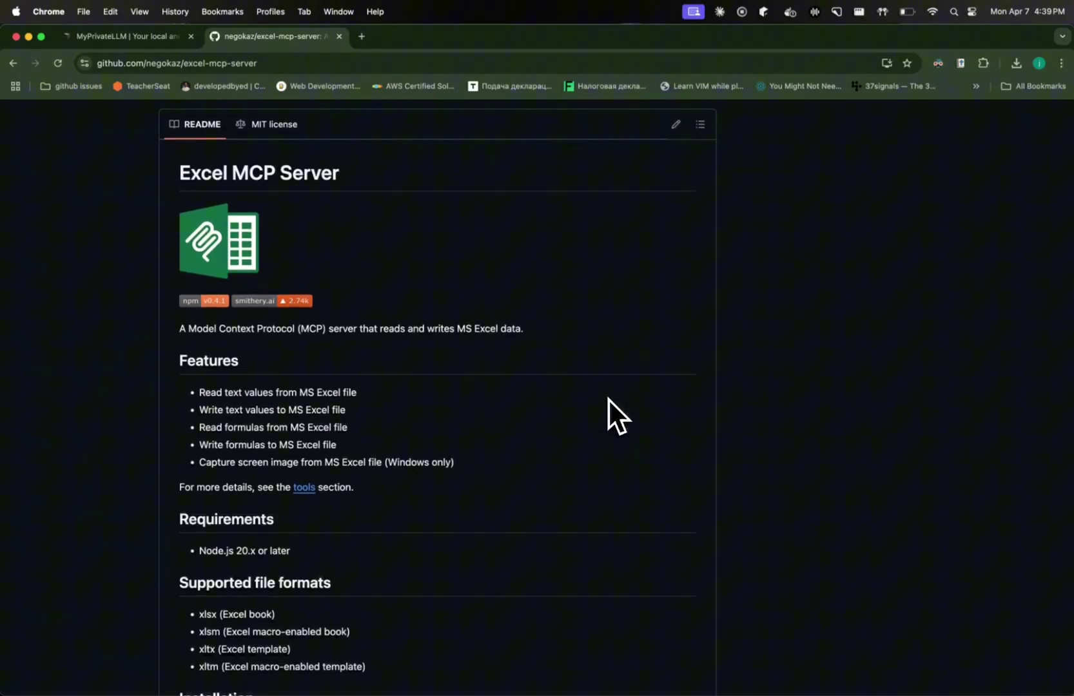
scroll(608, 399, down, 1)
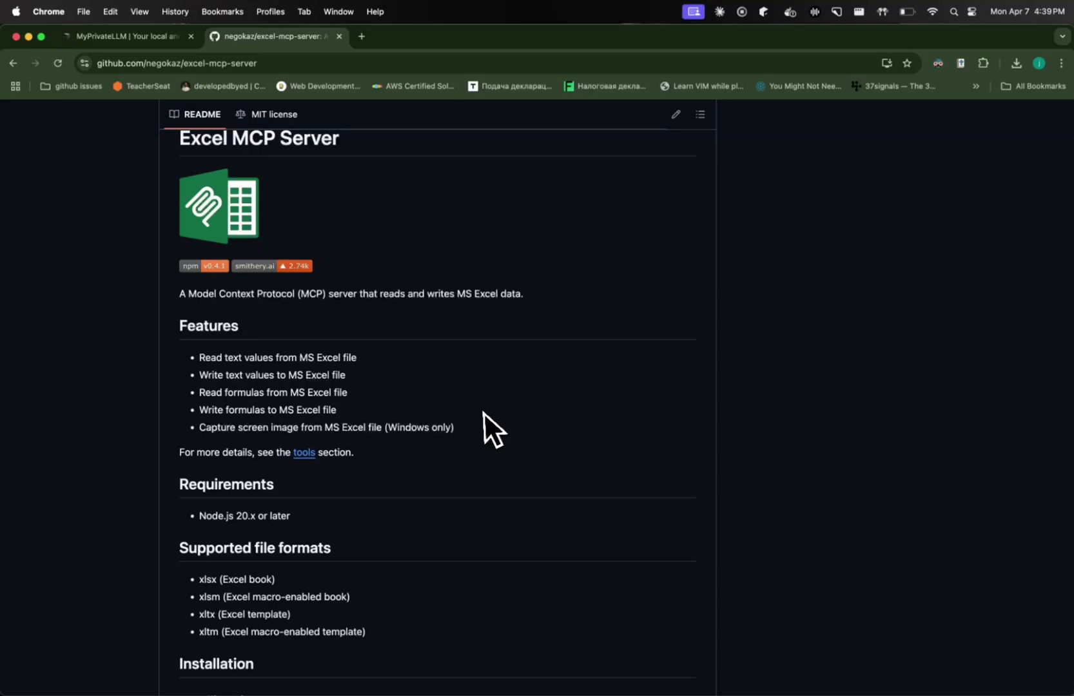
scroll(481, 413, down, 1)
scroll(479, 412, down, 2)
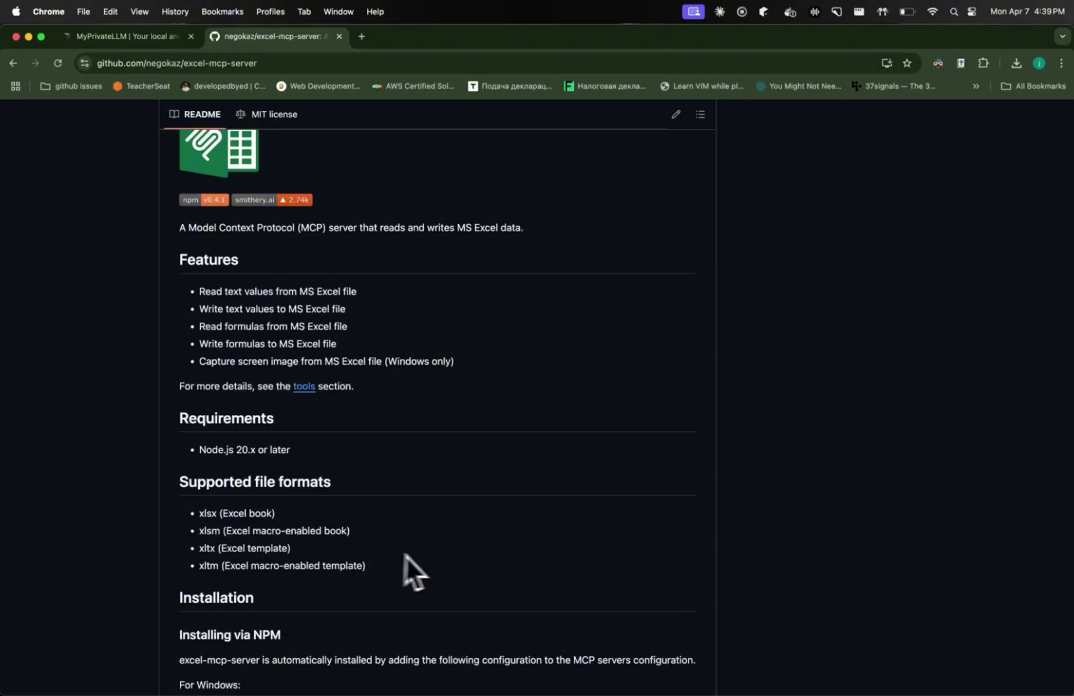
scroll(434, 557, down, 12)
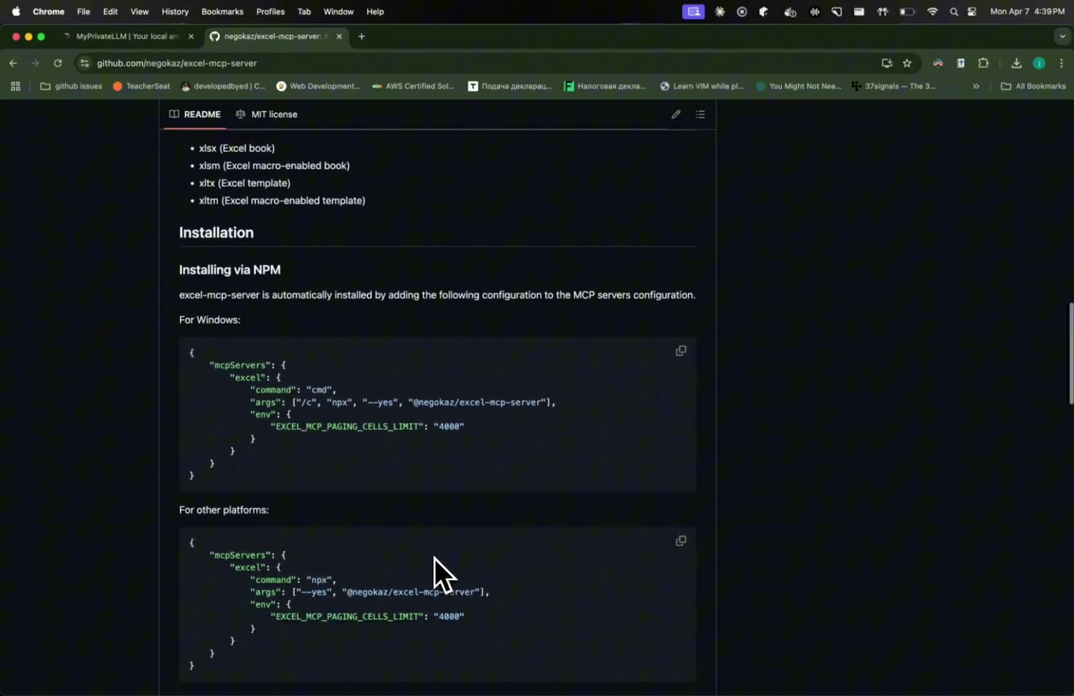
scroll(434, 557, down, 2)
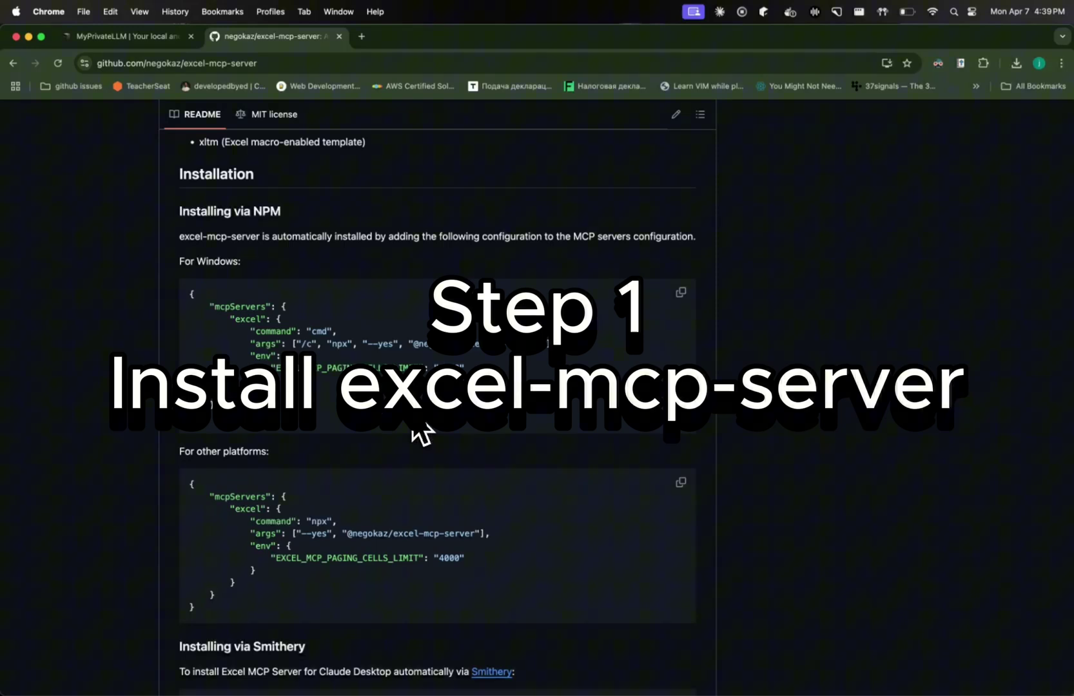
Step: Launch Terminal through Spotlight search
key(super+space)
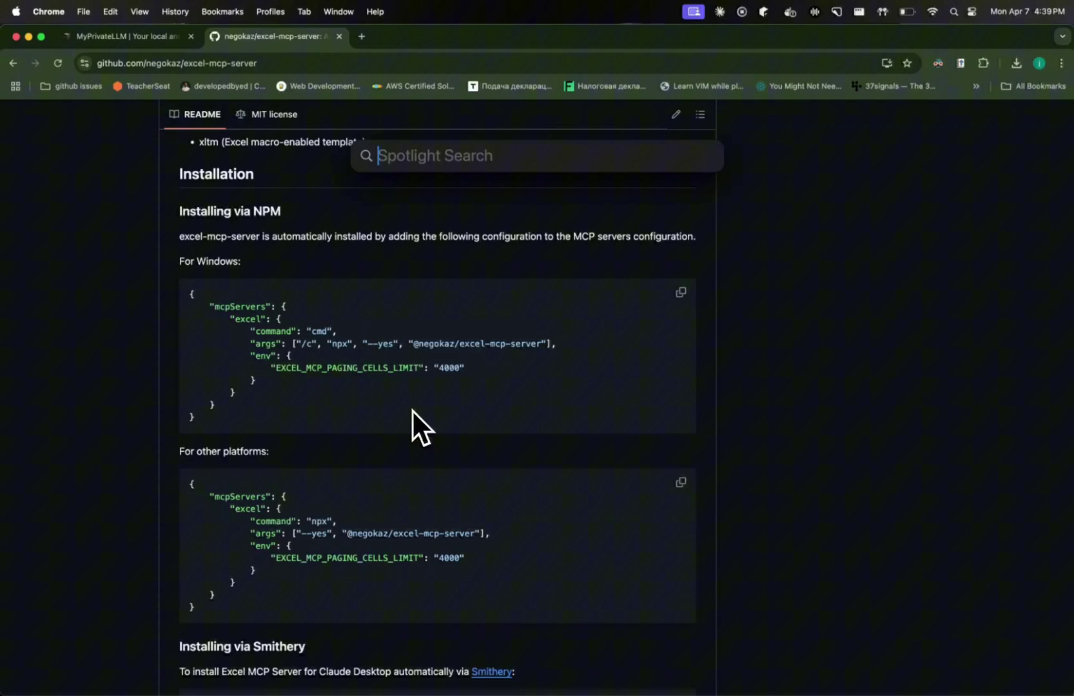
text(termin)
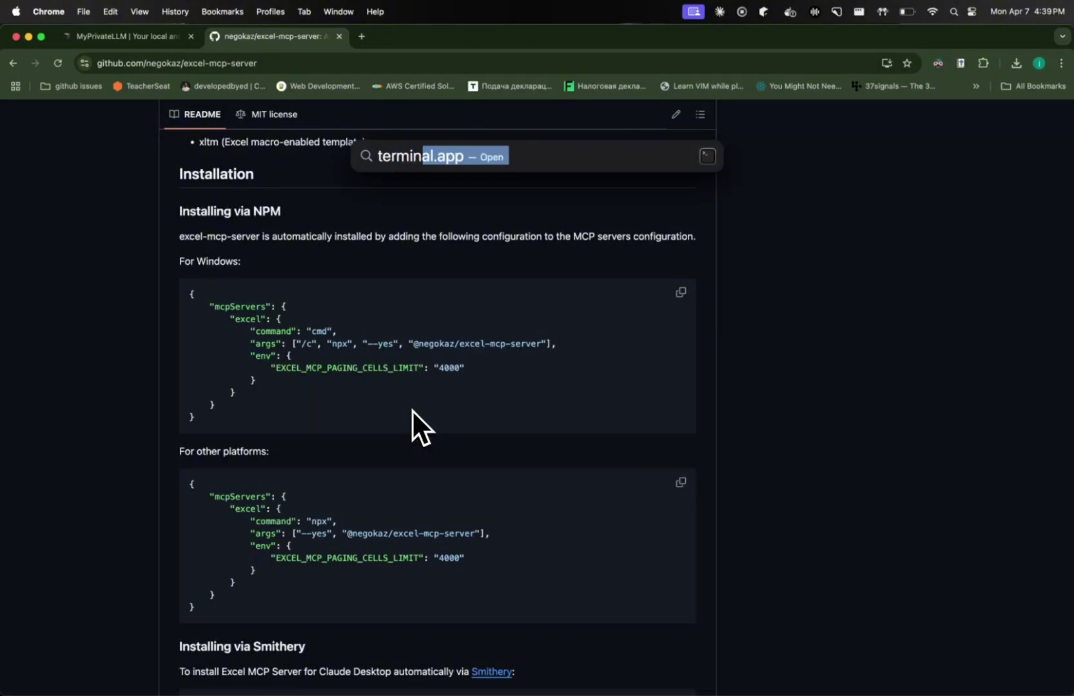
key(Return)
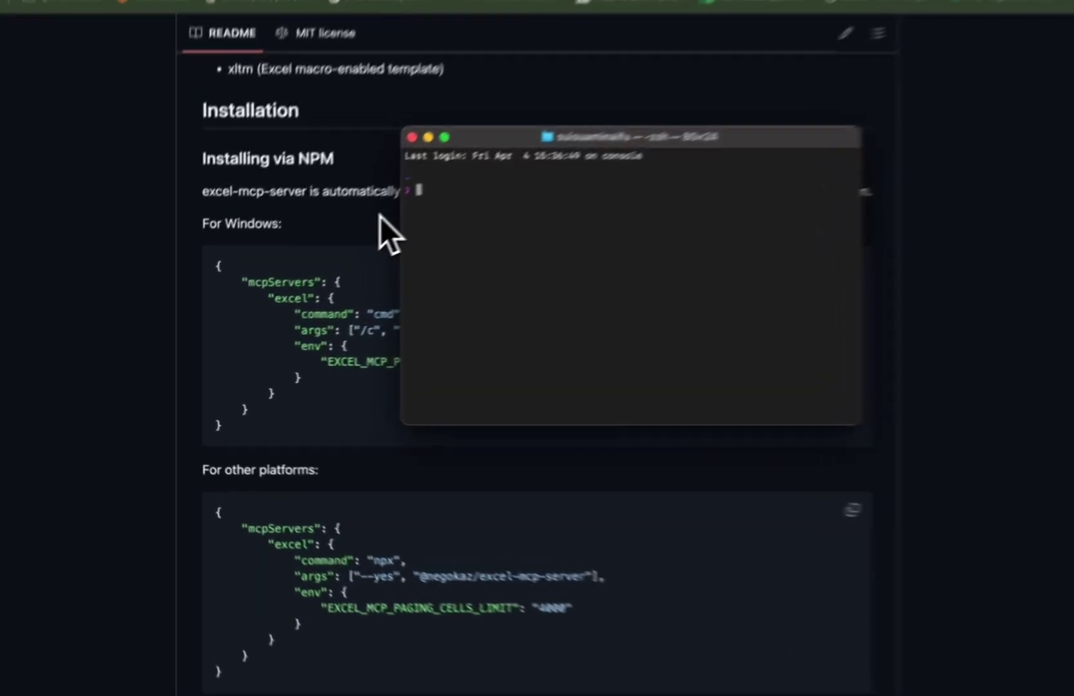
Step: Copy the Smithery npx install command from the README and run it in Terminal
click(328, 265)
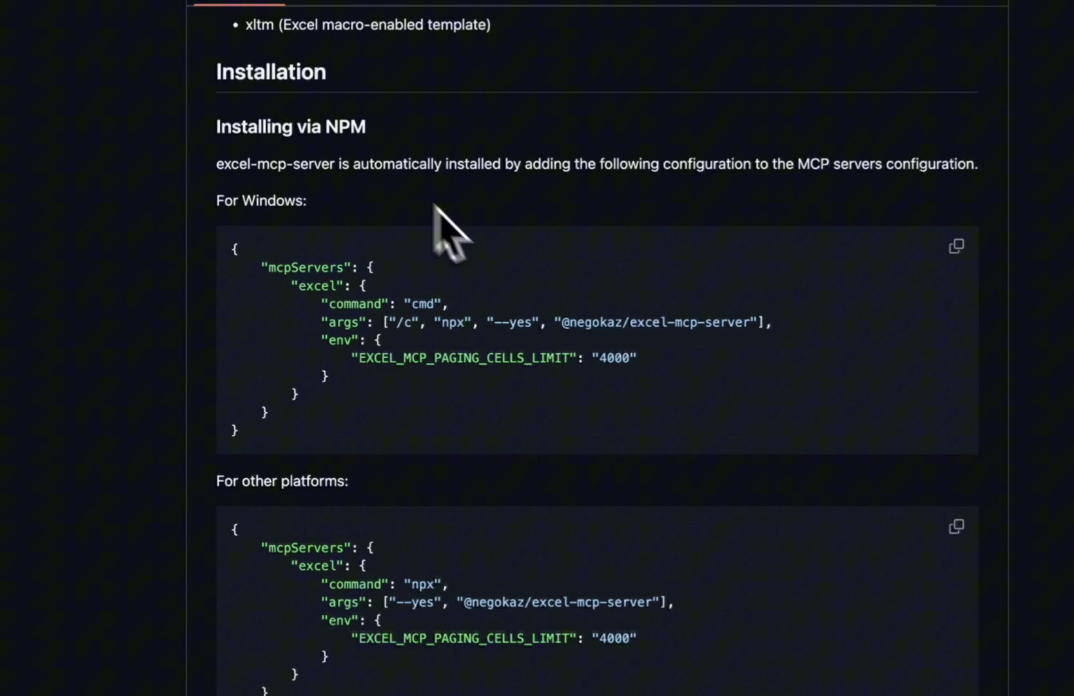
scroll(484, 258, down, 2)
scroll(496, 306, down, 3)
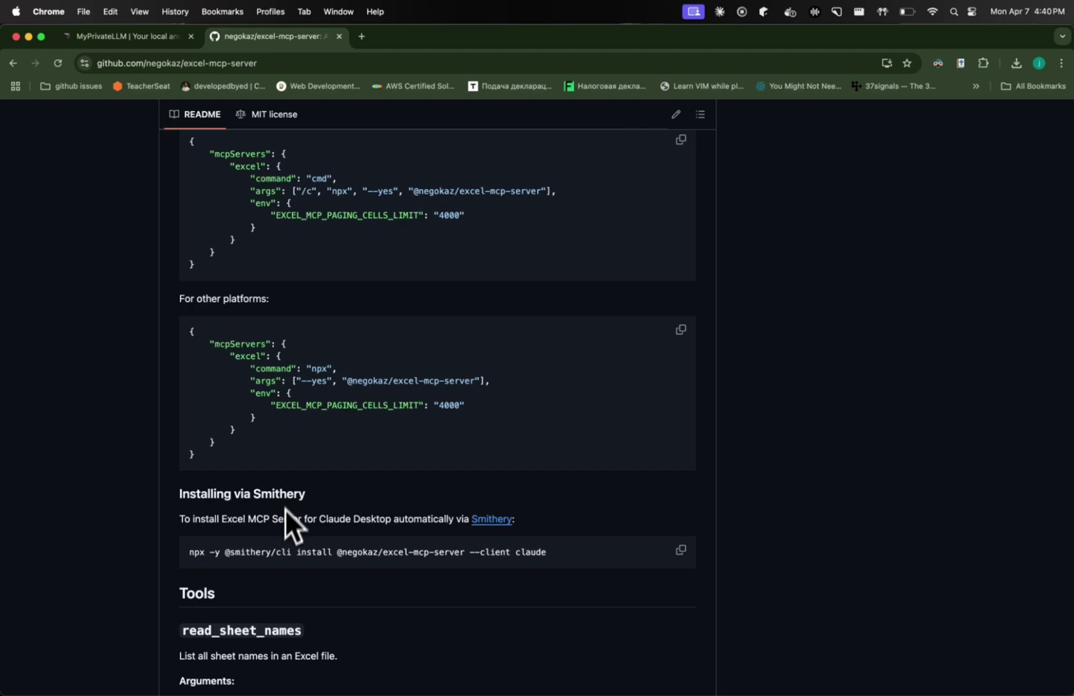
scroll(309, 550, down, 1)
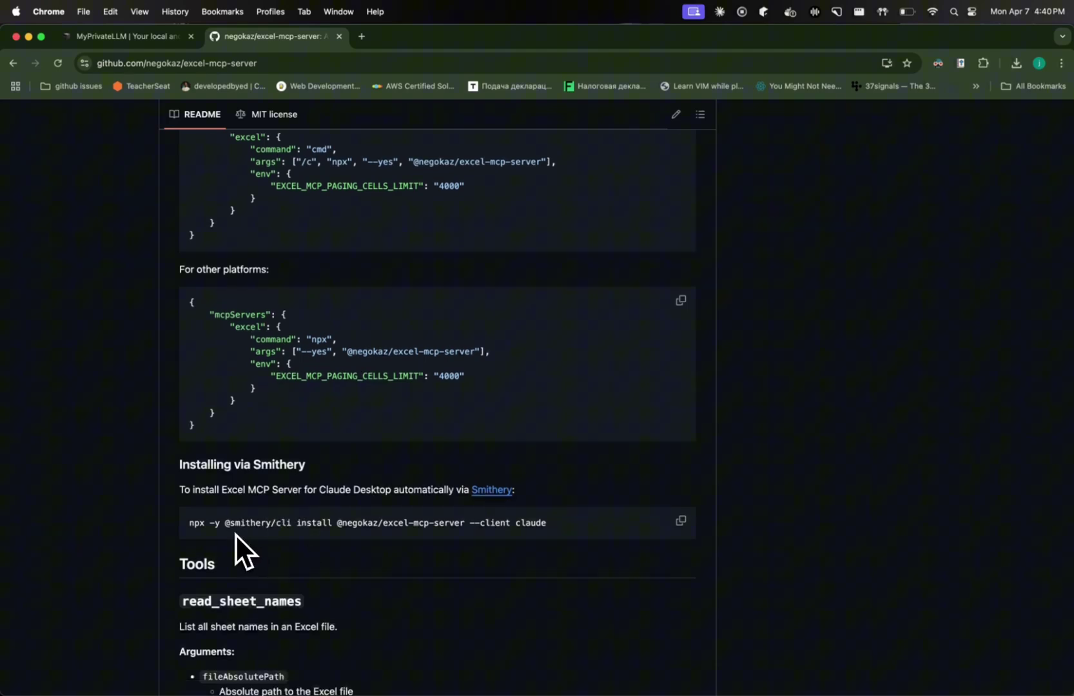
drag(190, 522, 536, 520)
key(super+c)
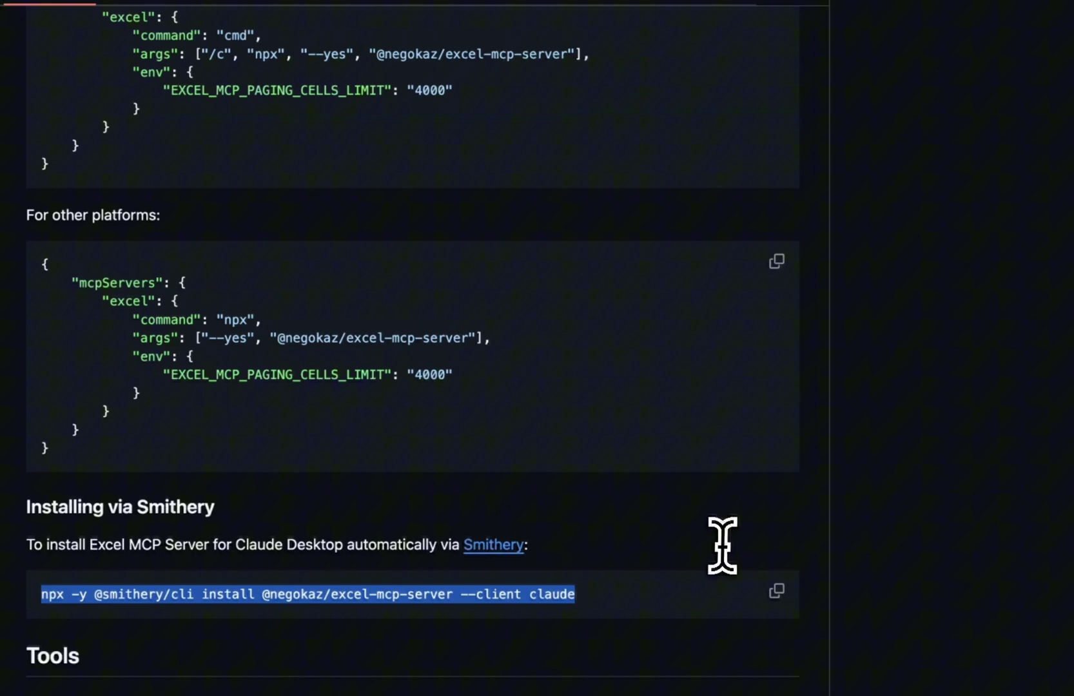
key(super+space)
key(super+v)
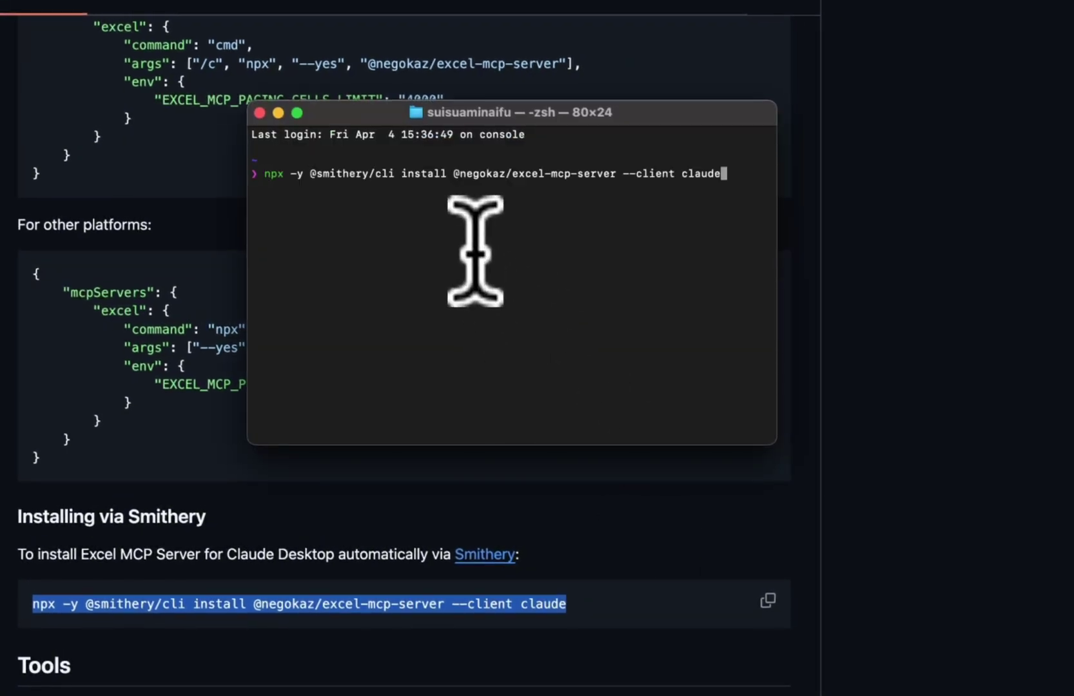
key(Return)
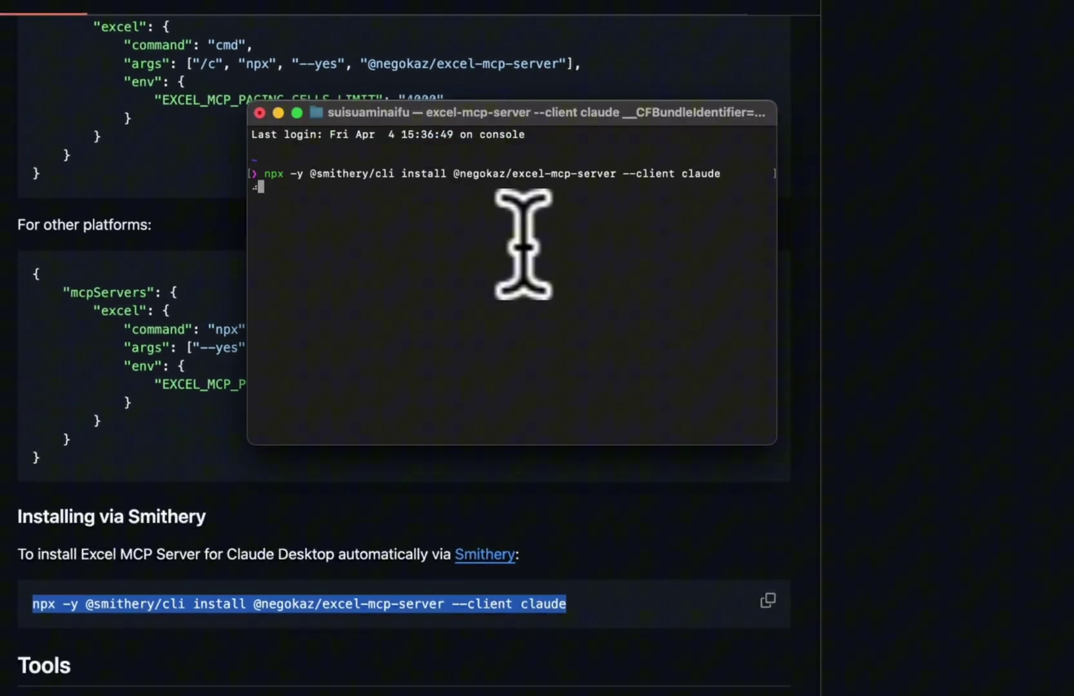
drag(319, 109, 286, 100)
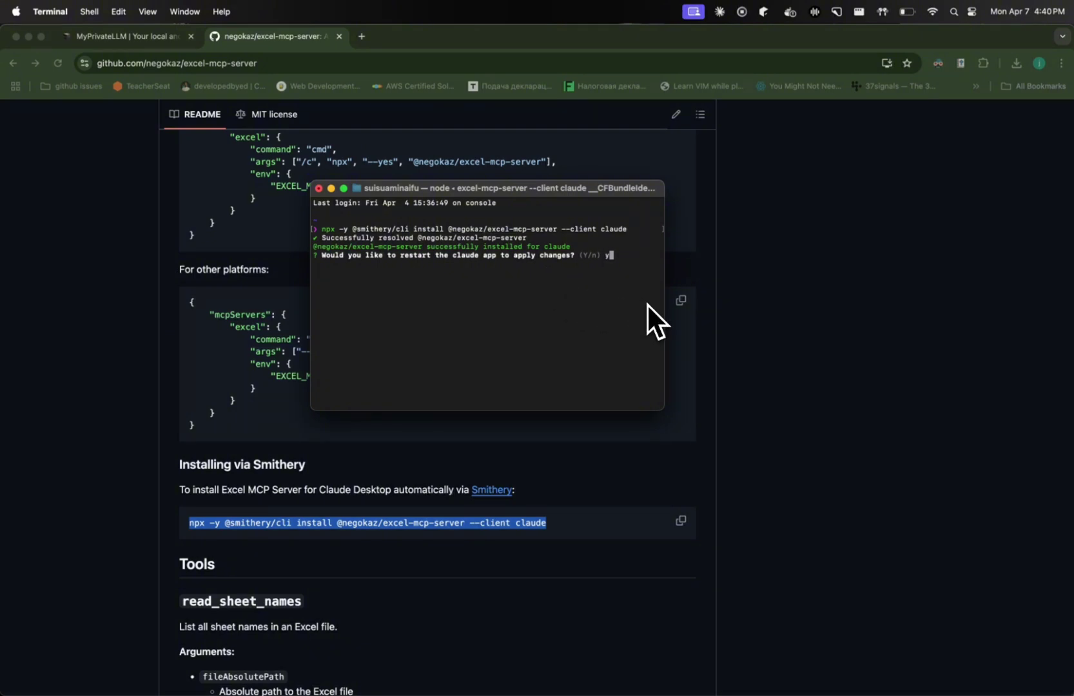
Step: Confirm restarting Claude, then close its window and quit Claude completely from the Dock
key(Return)
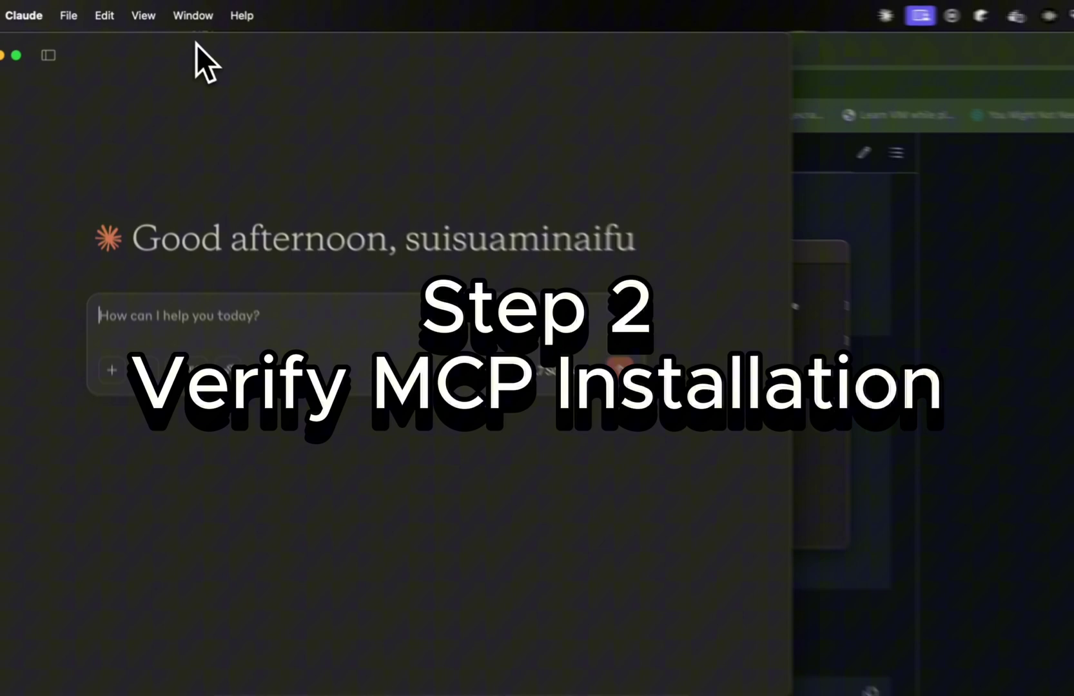
drag(169, 32, 370, 87)
click(265, 141)
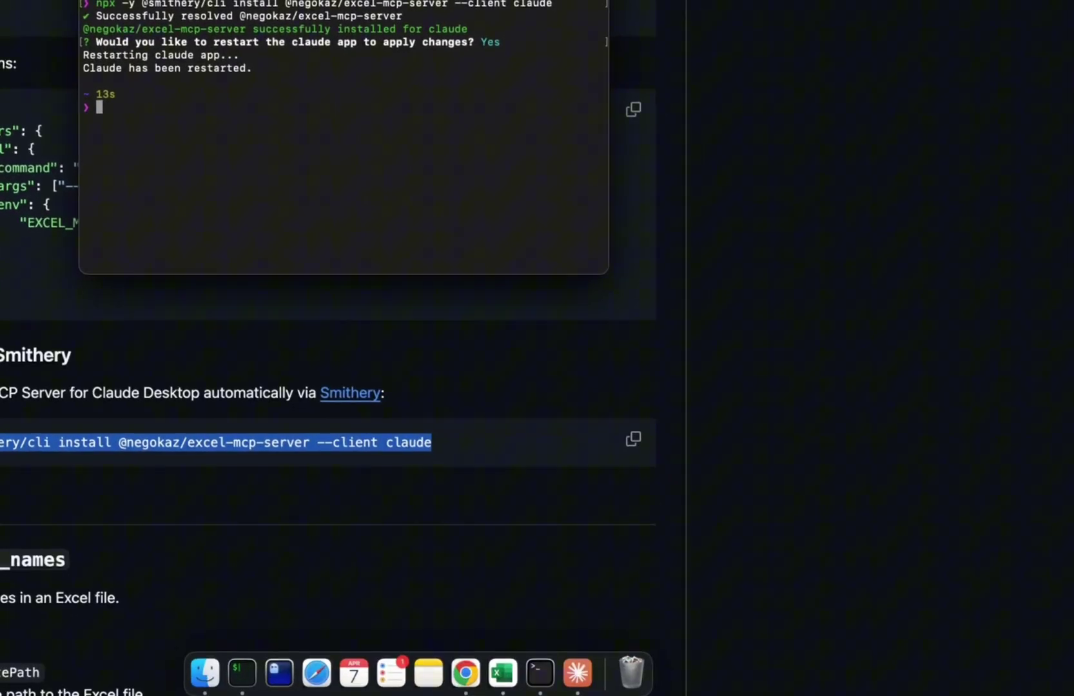
right_click(573, 674)
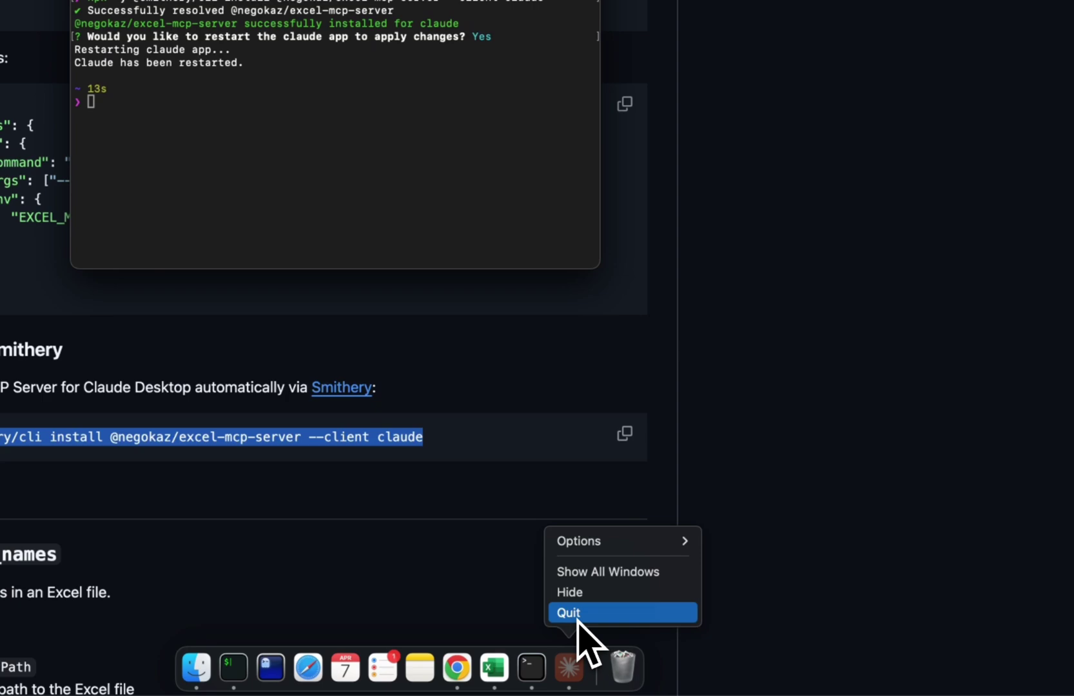
click(578, 615)
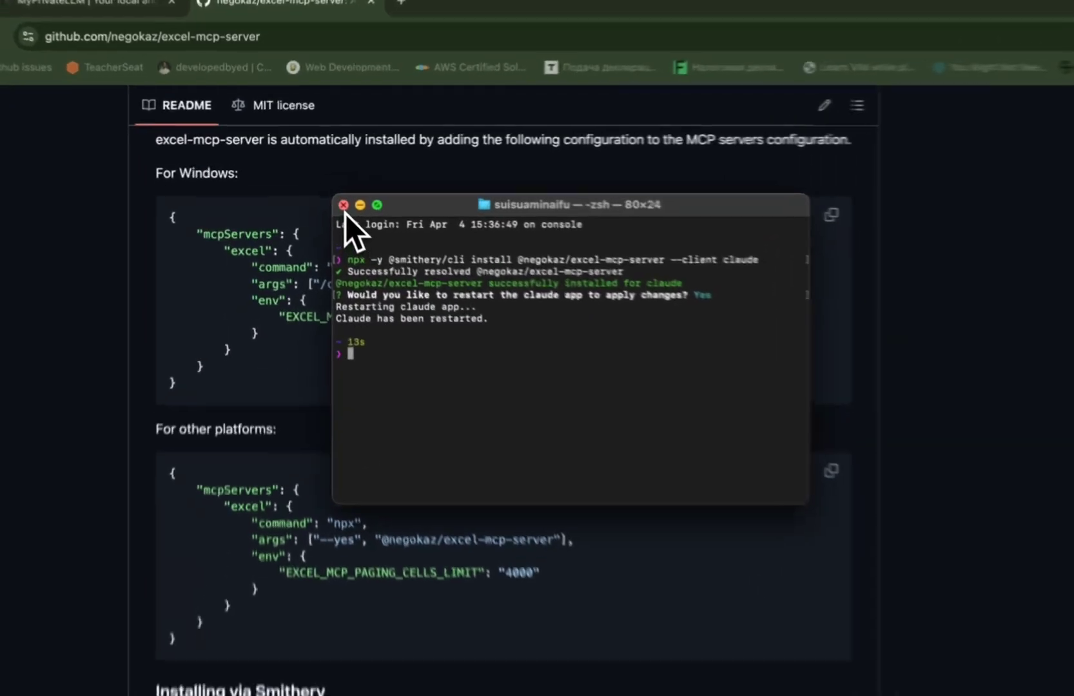
Step: Close Terminal and relaunch Claude.app via Spotlight
click(318, 188)
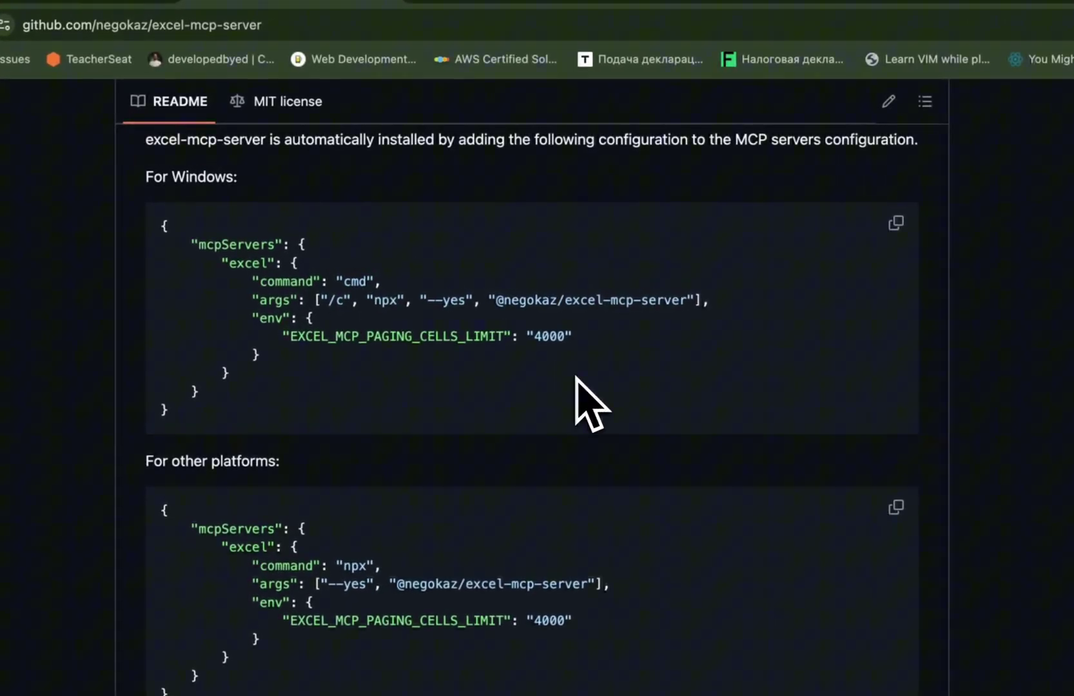
key(super+space)
text(clau)
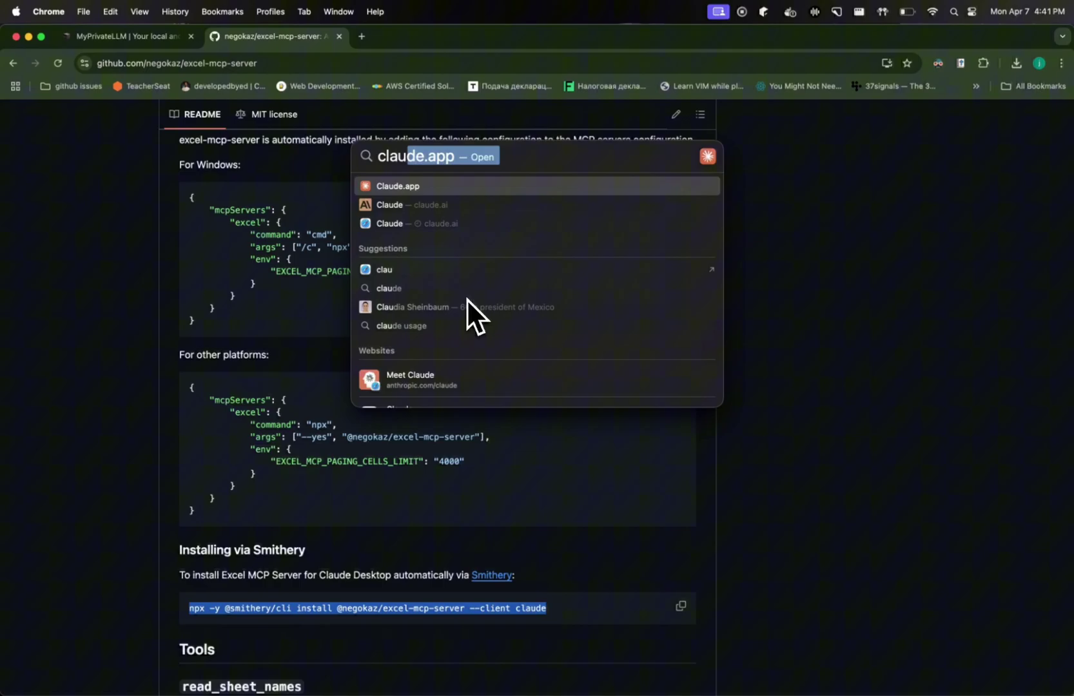
key(Return)
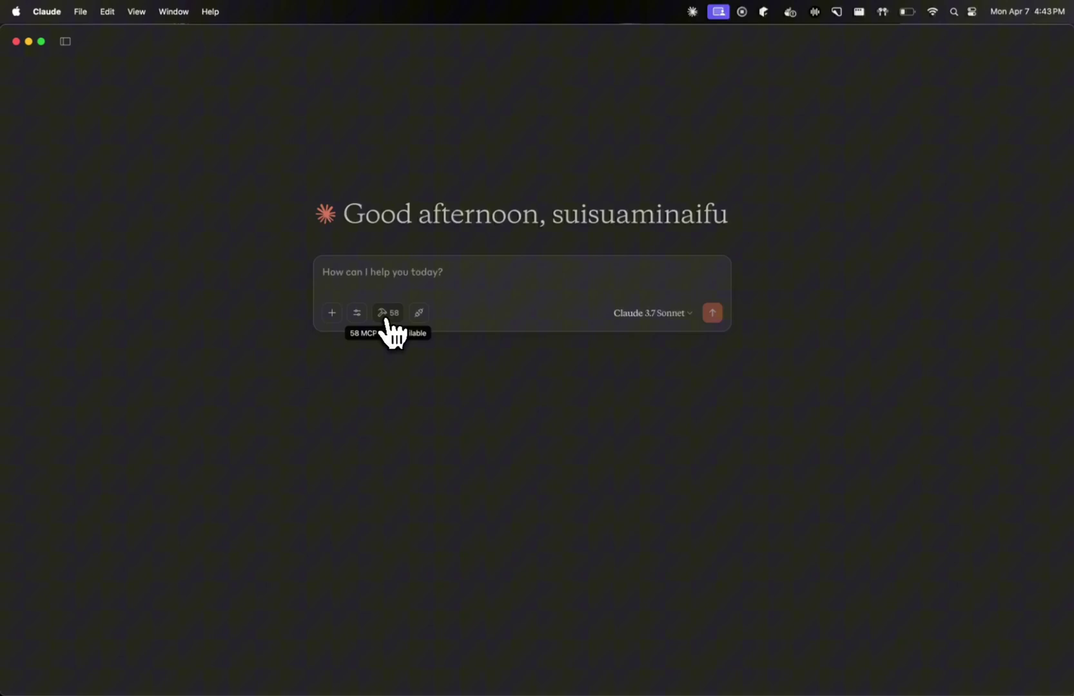
Step: Open the Available MCP tools list and scroll down to the Excel server's tools
click(387, 315)
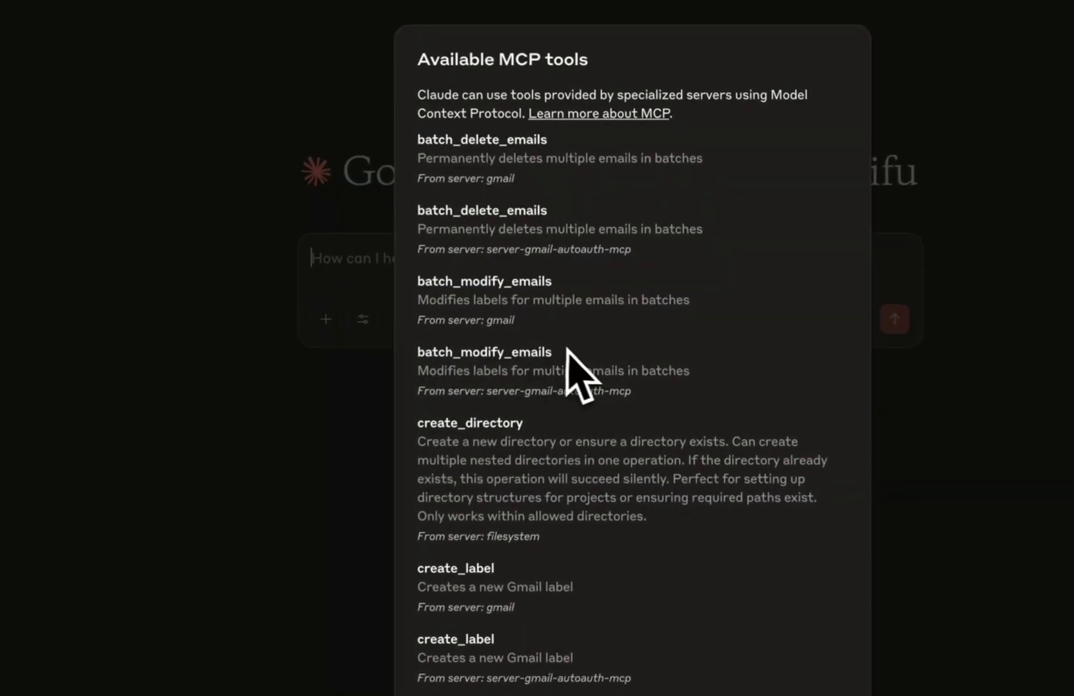
scroll(567, 348, down, 3)
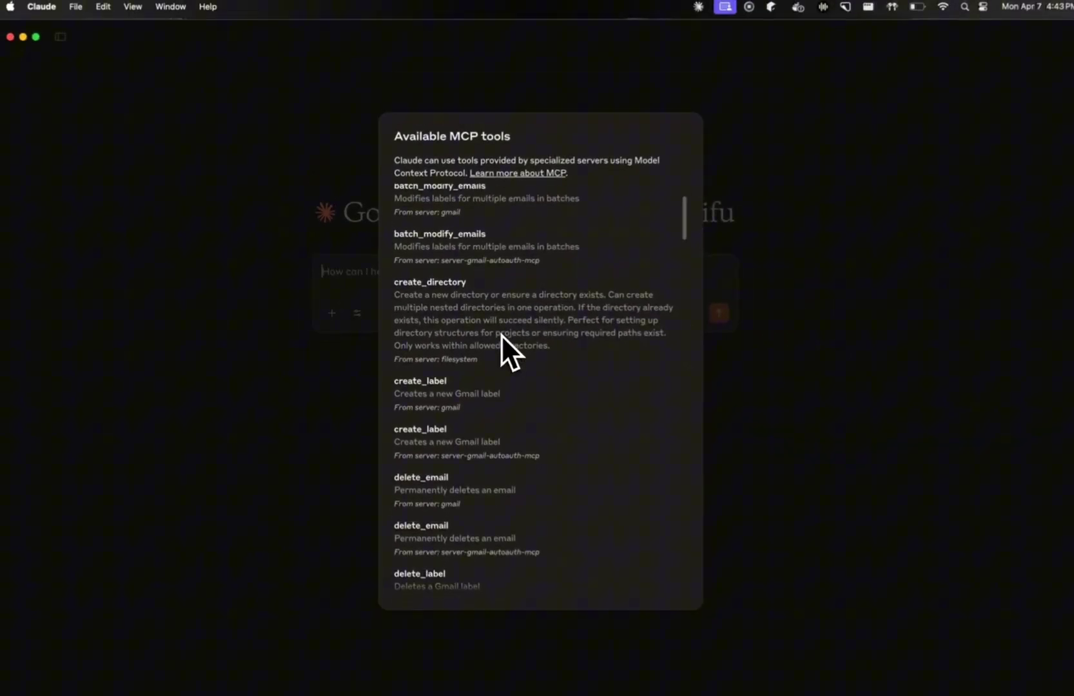
scroll(500, 336, down, 5)
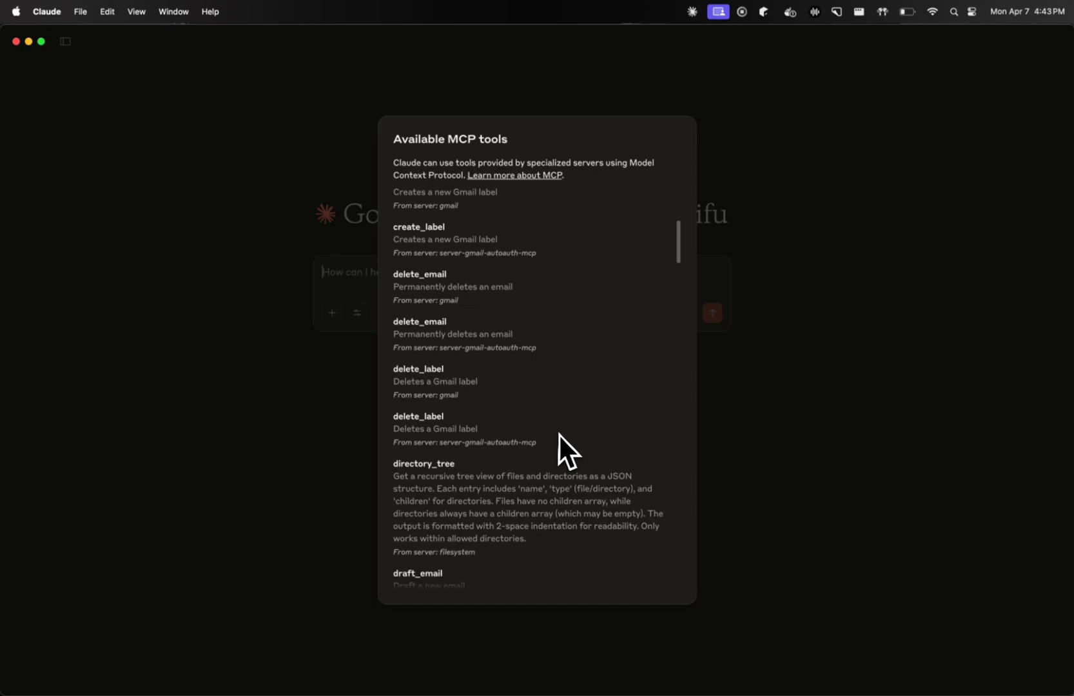
scroll(559, 435, down, 15)
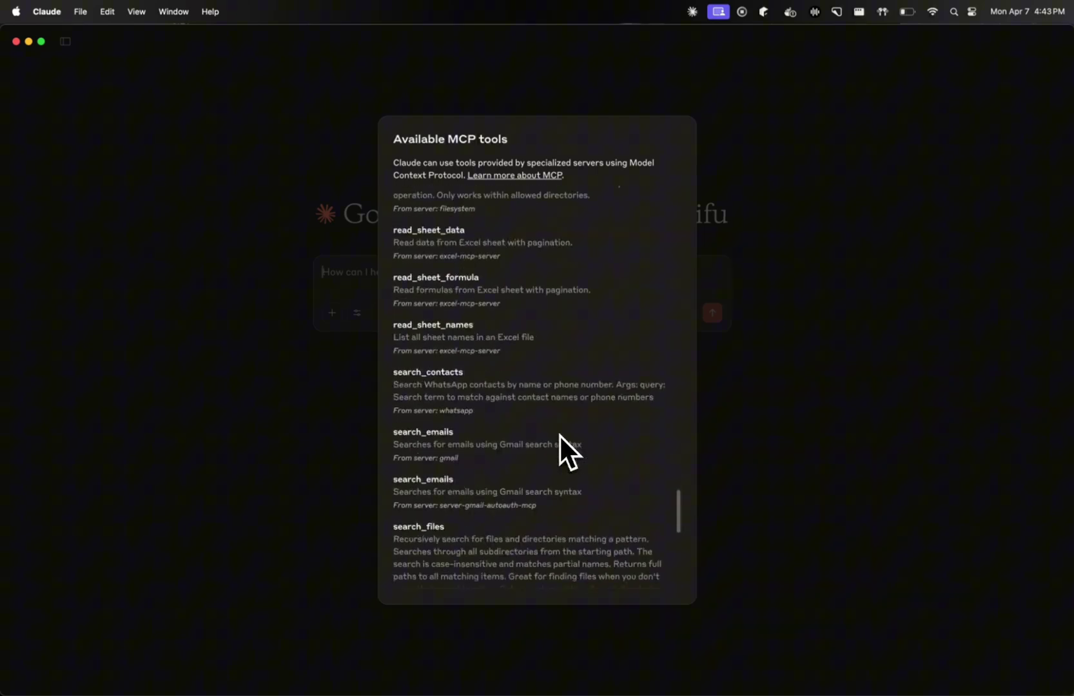
scroll(559, 434, down, 8)
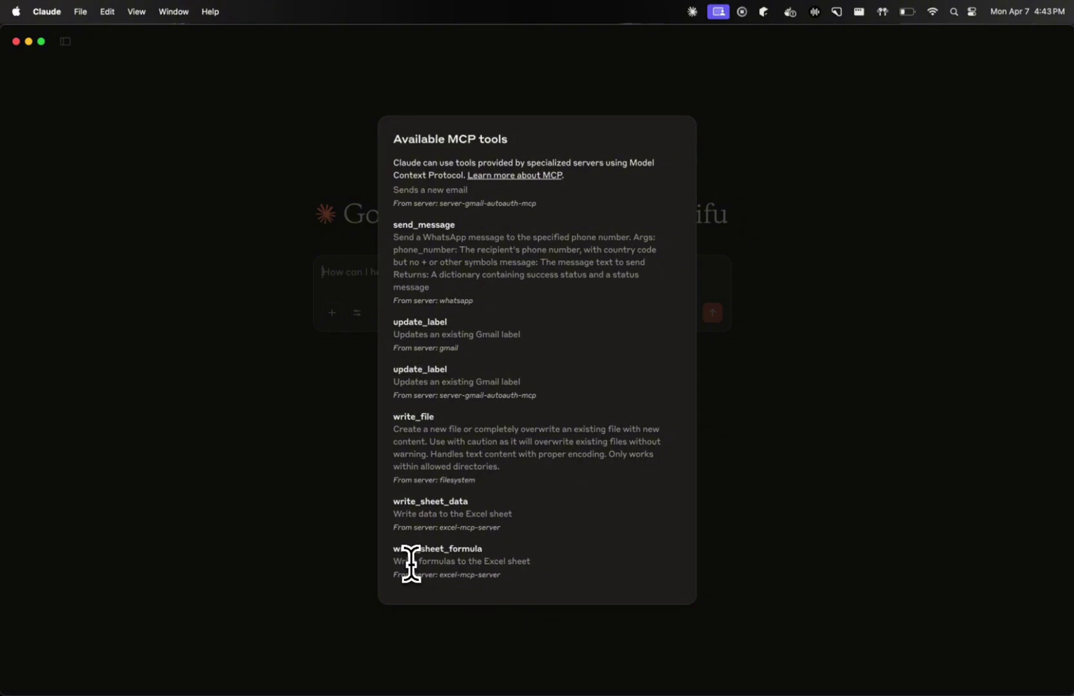
Step: Read the write_sheet_formula 'Write formulas' description, then close the list and go to Excel
drag(395, 560, 466, 562)
drag(506, 494, 546, 491)
drag(467, 514, 542, 514)
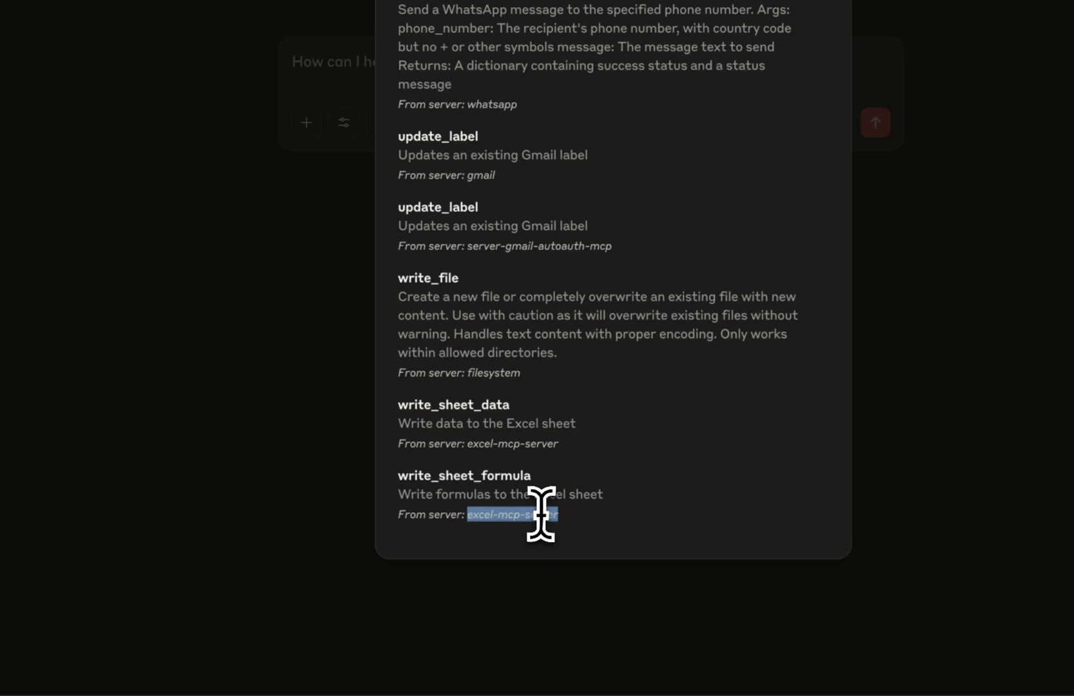
click(431, 508)
drag(397, 494, 491, 494)
click(422, 496)
drag(397, 494, 589, 482)
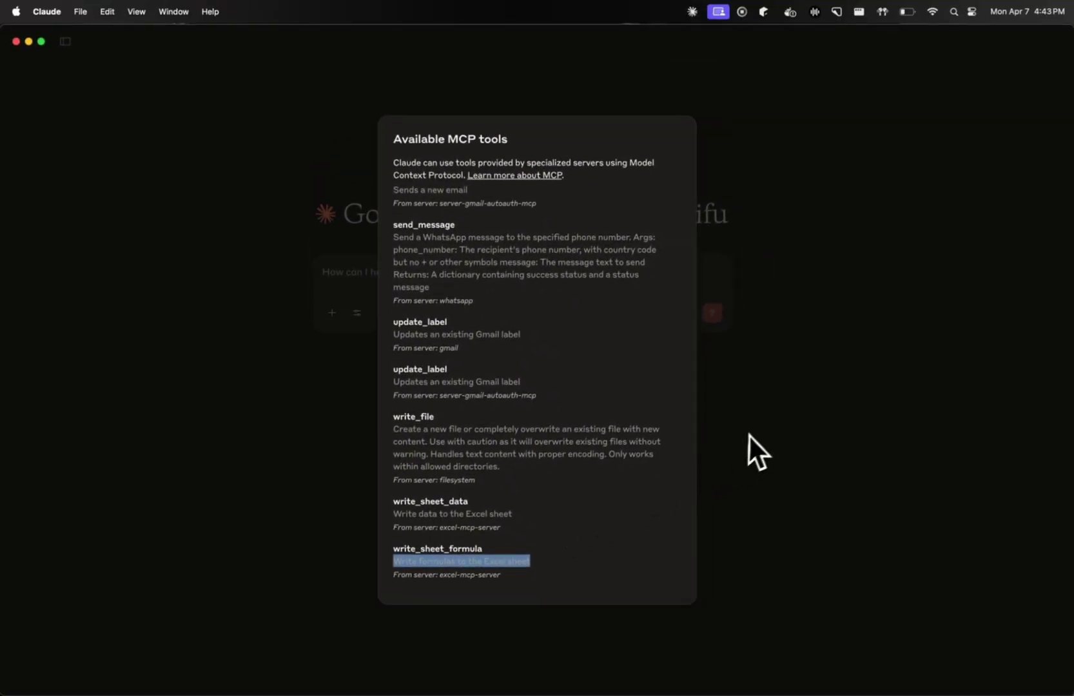
click(749, 438)
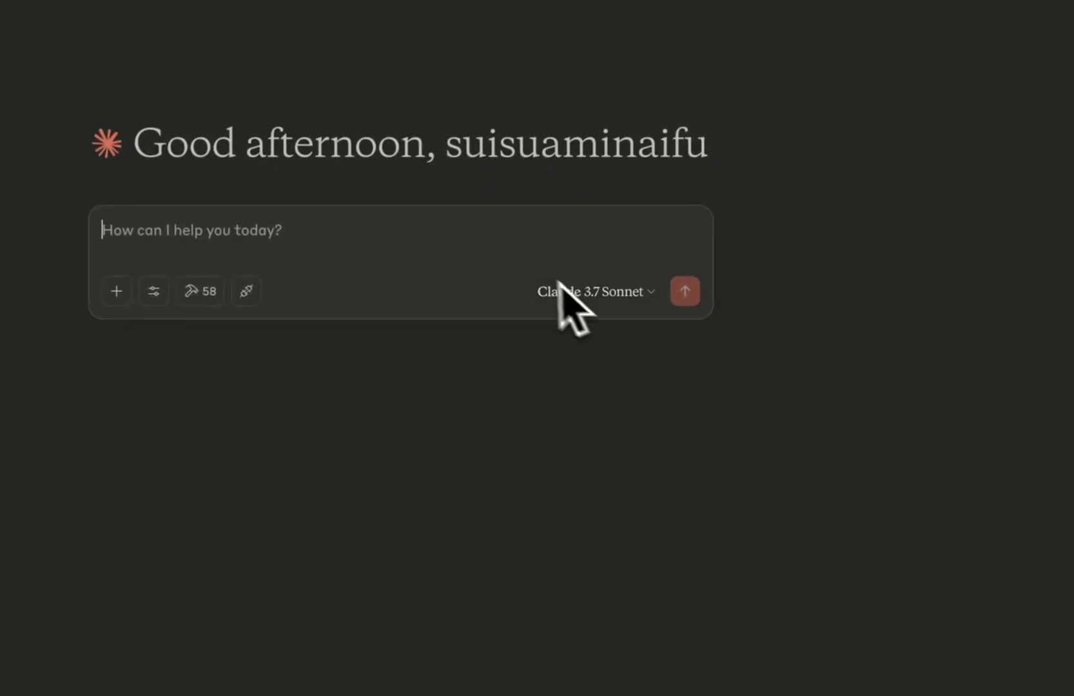
key(super+Tab)
key(super+Tab)
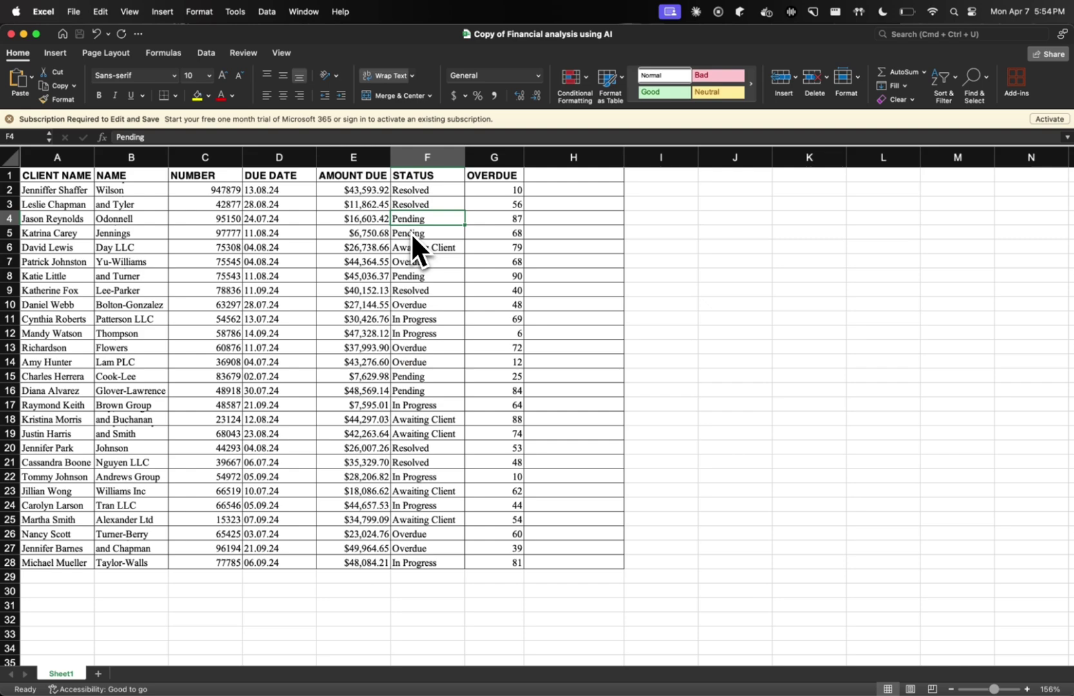
click(490, 202)
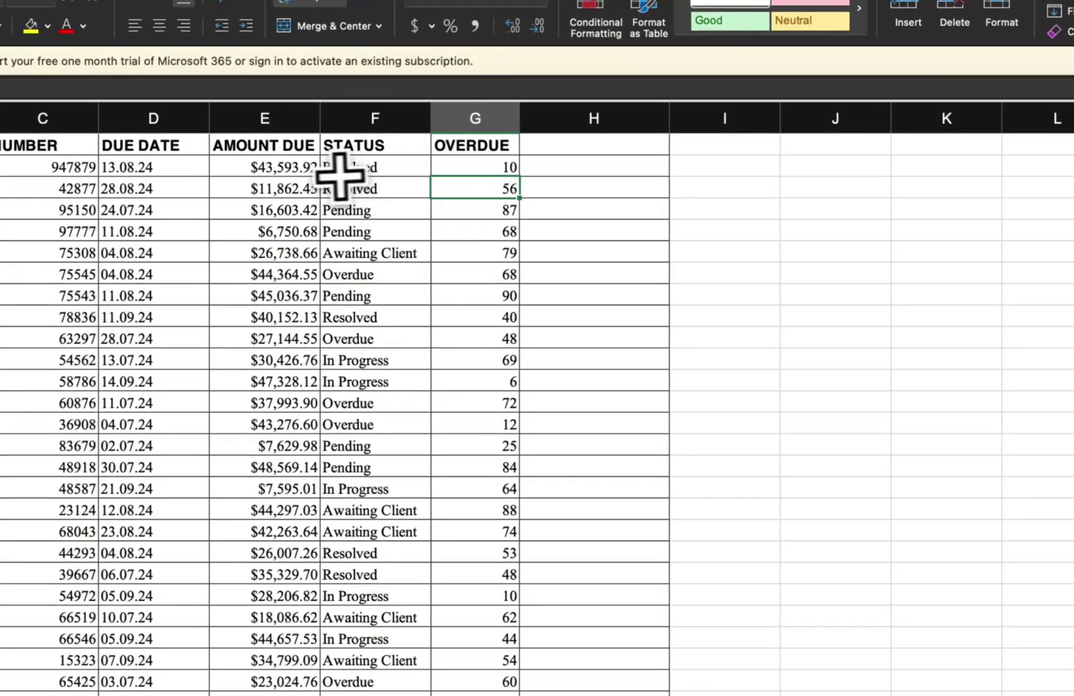
click(363, 166)
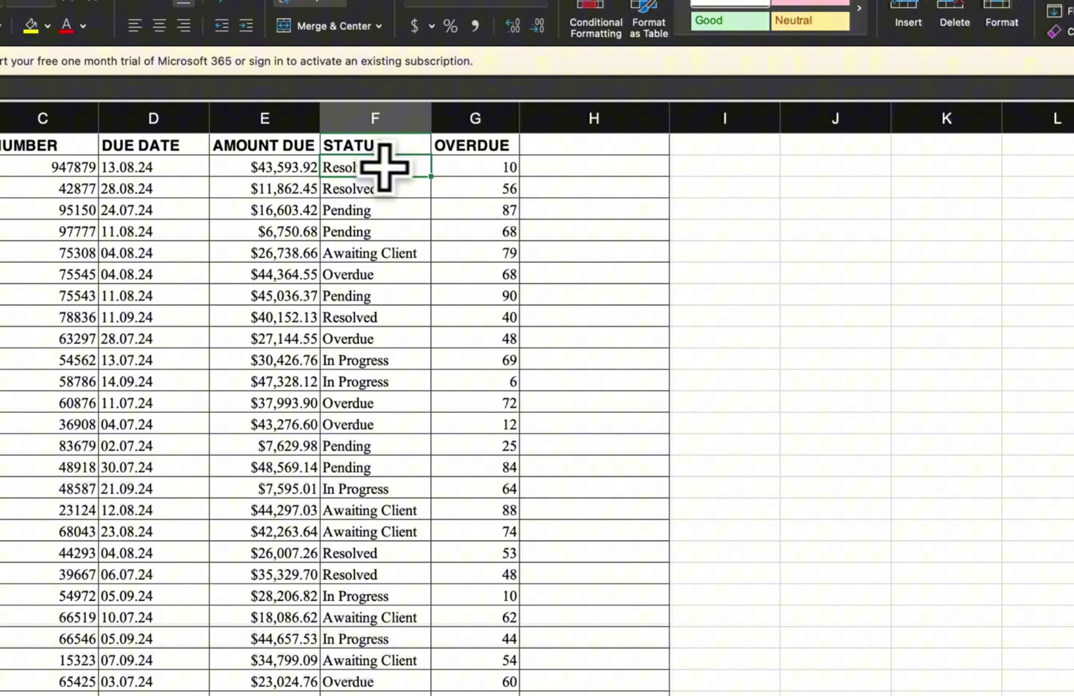
click(571, 147)
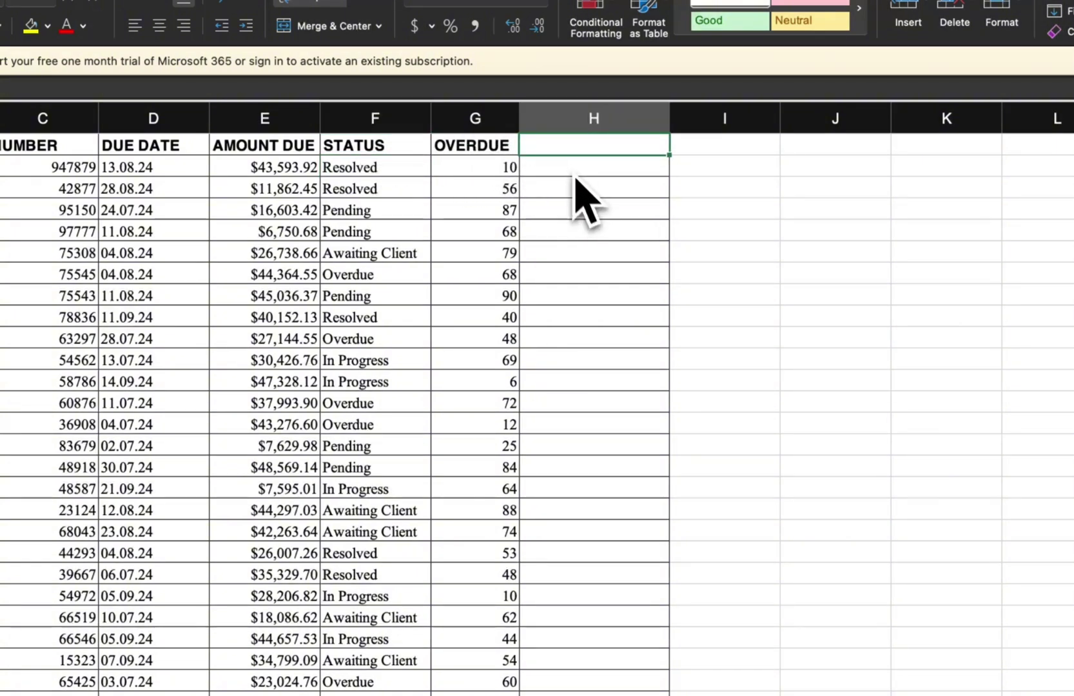
drag(568, 148, 566, 475)
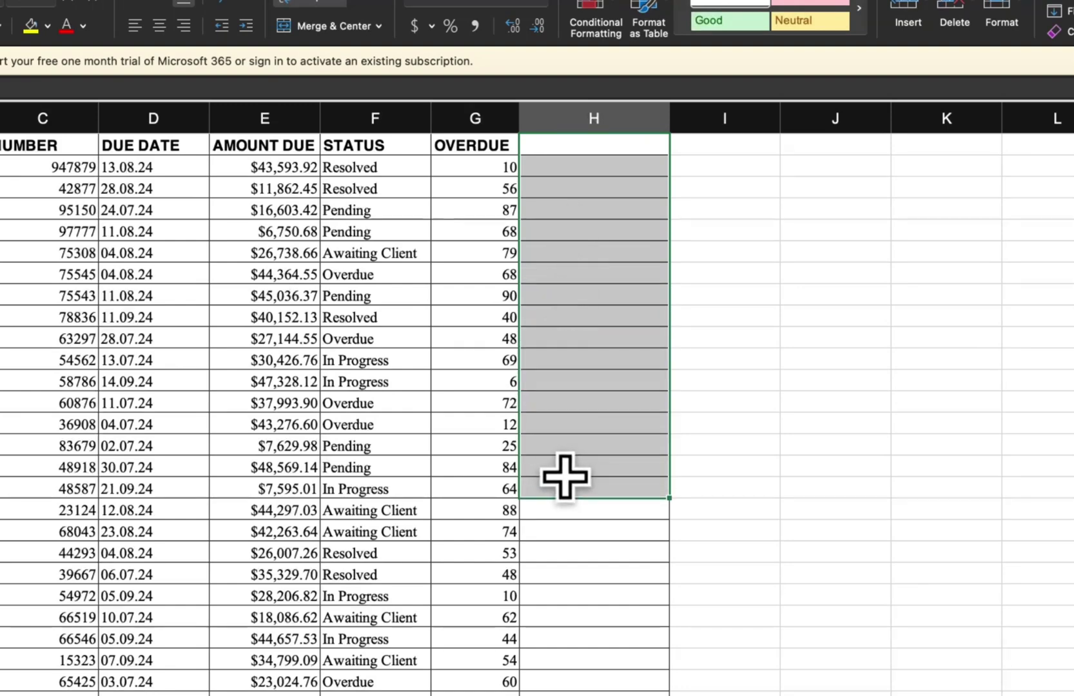
click(566, 484)
key(Up)
key(Up)
key(Up)
key(Up)
key(Up)
key(Up)
key(Up)
key(Up)
key(Up)
key(Up)
key(Up)
key(Up)
click(577, 143)
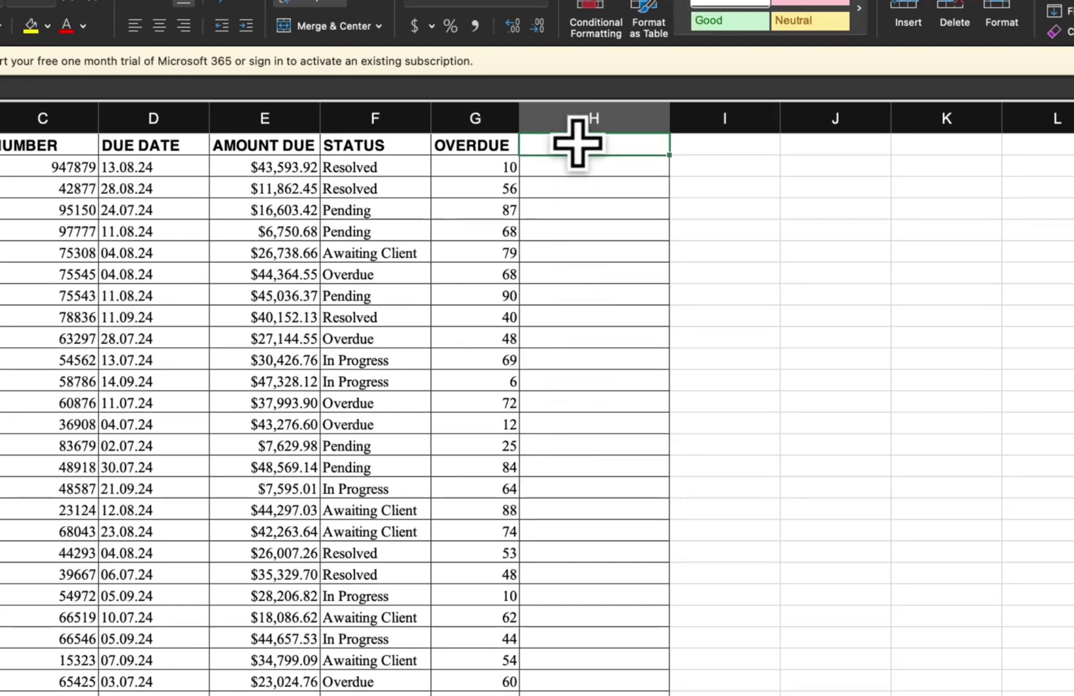
click(500, 152)
click(490, 166)
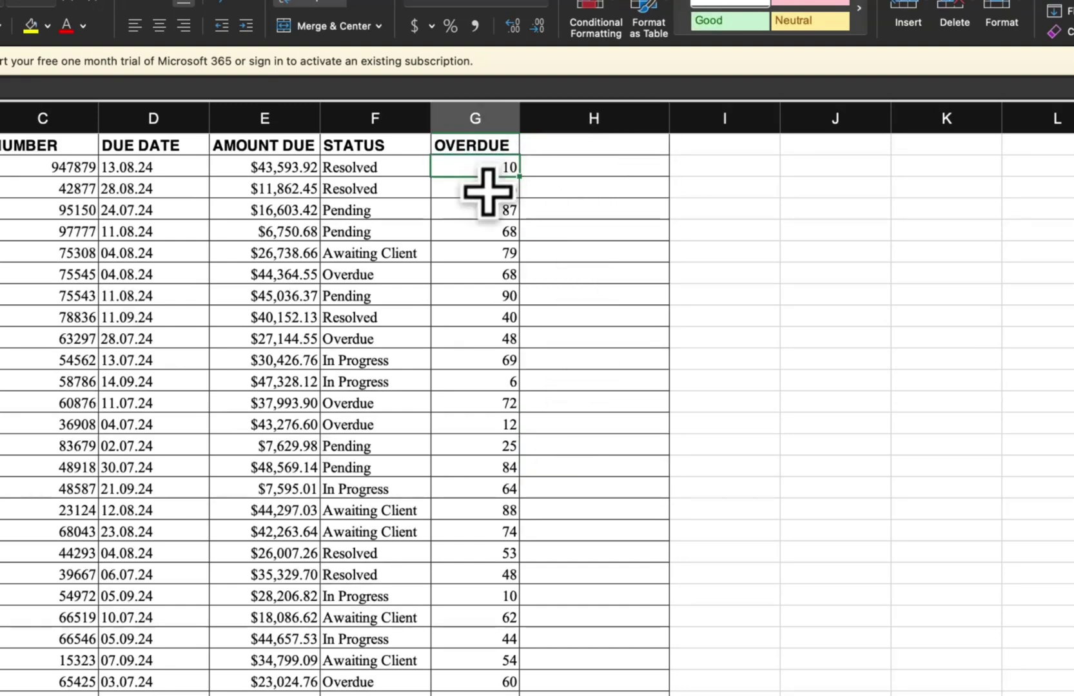
click(493, 193)
click(547, 192)
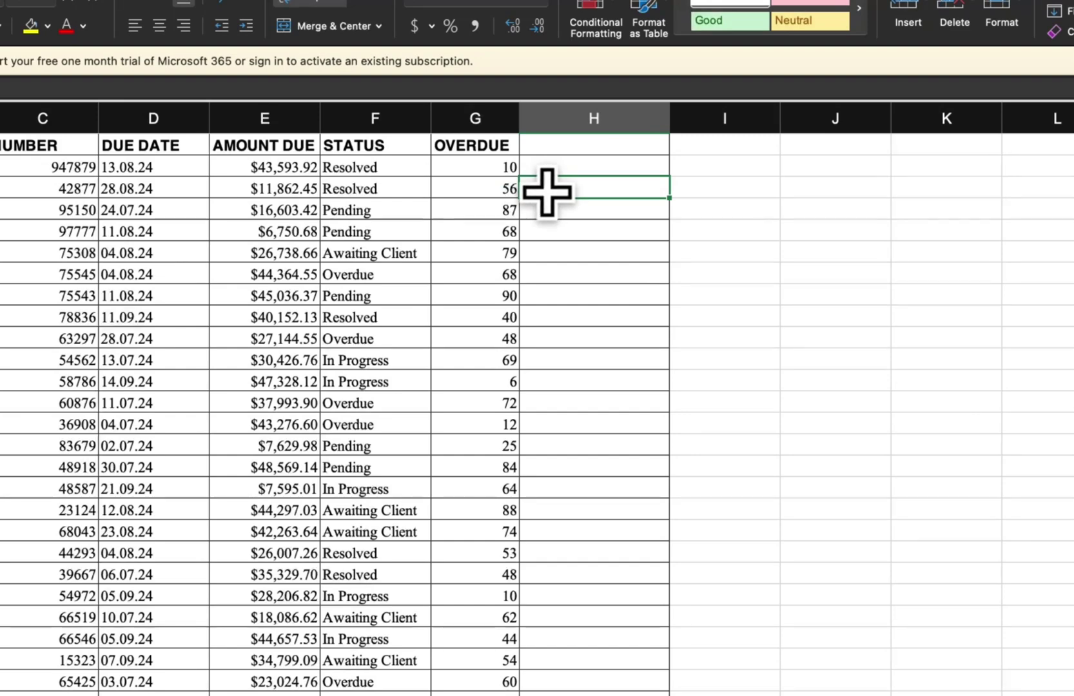
click(498, 232)
click(551, 230)
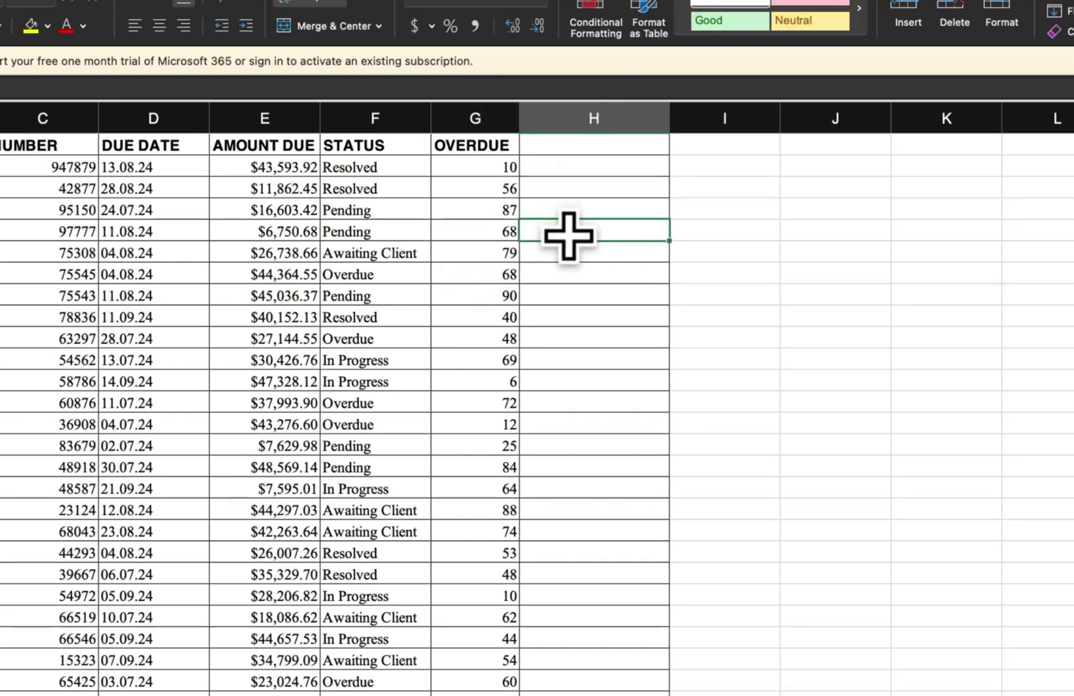
click(504, 165)
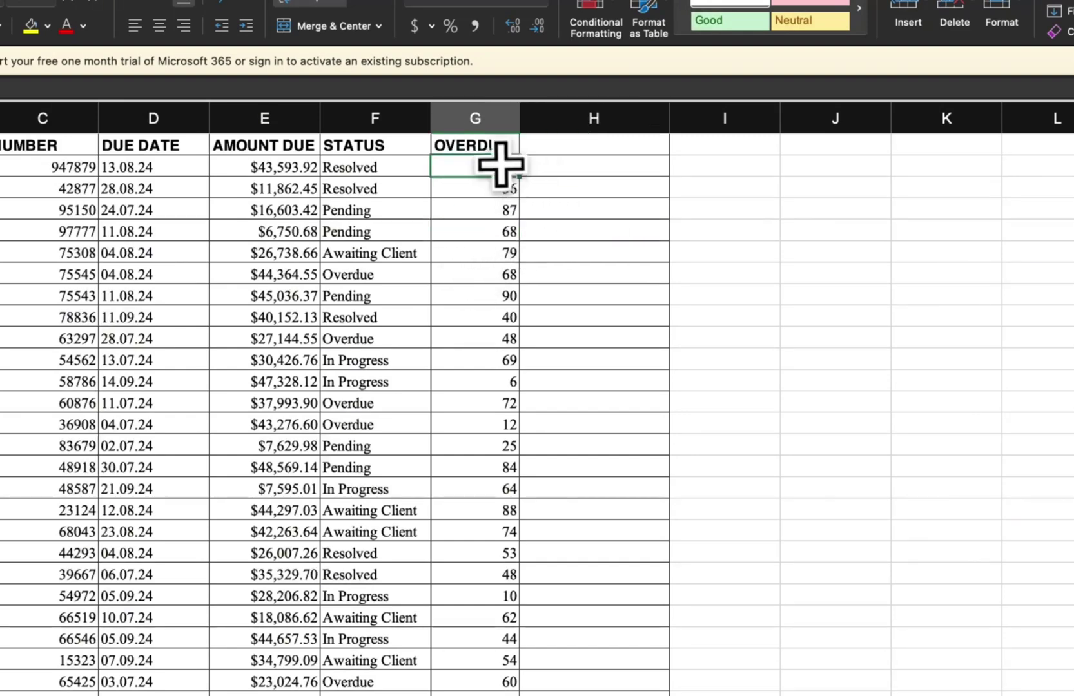
click(491, 381)
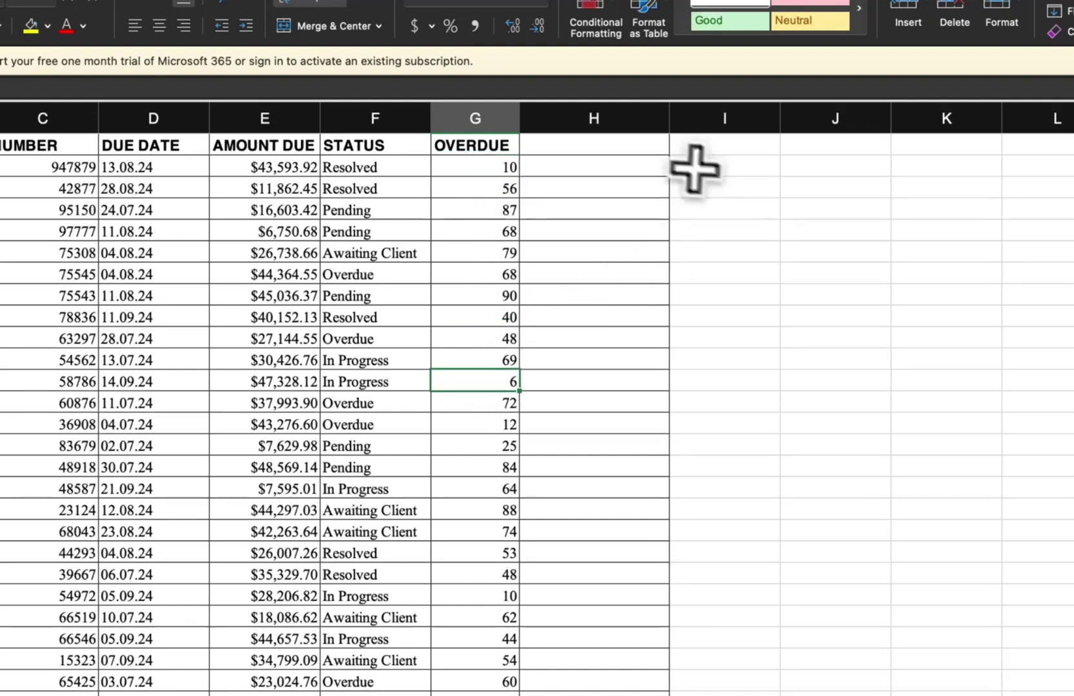
click(607, 144)
click(596, 168)
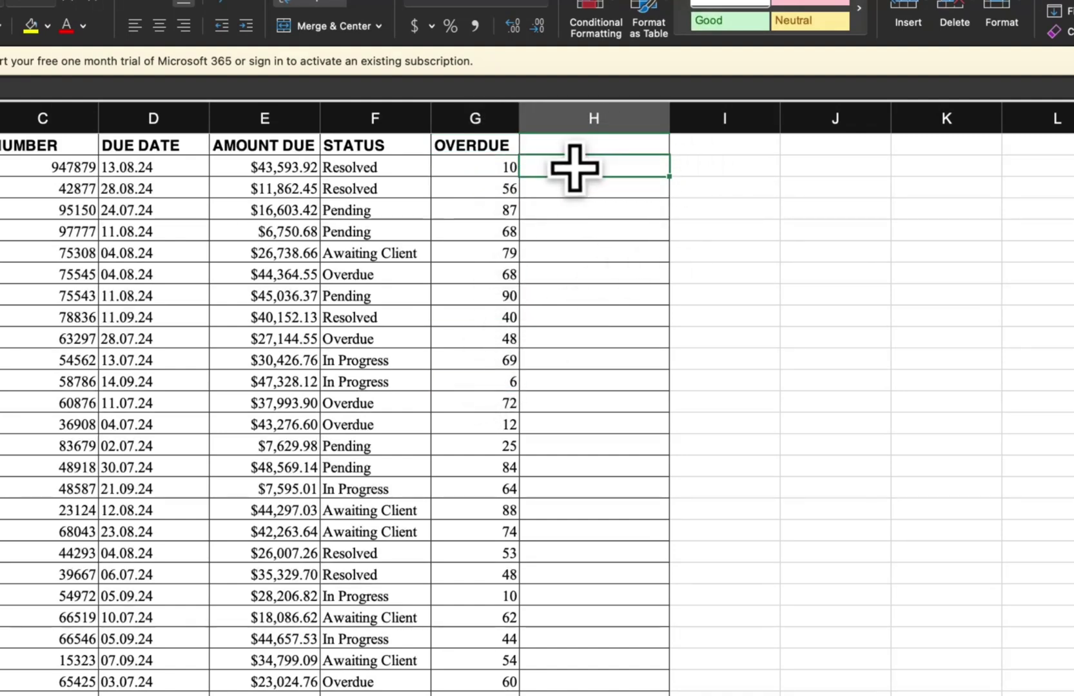
key(super+Tab)
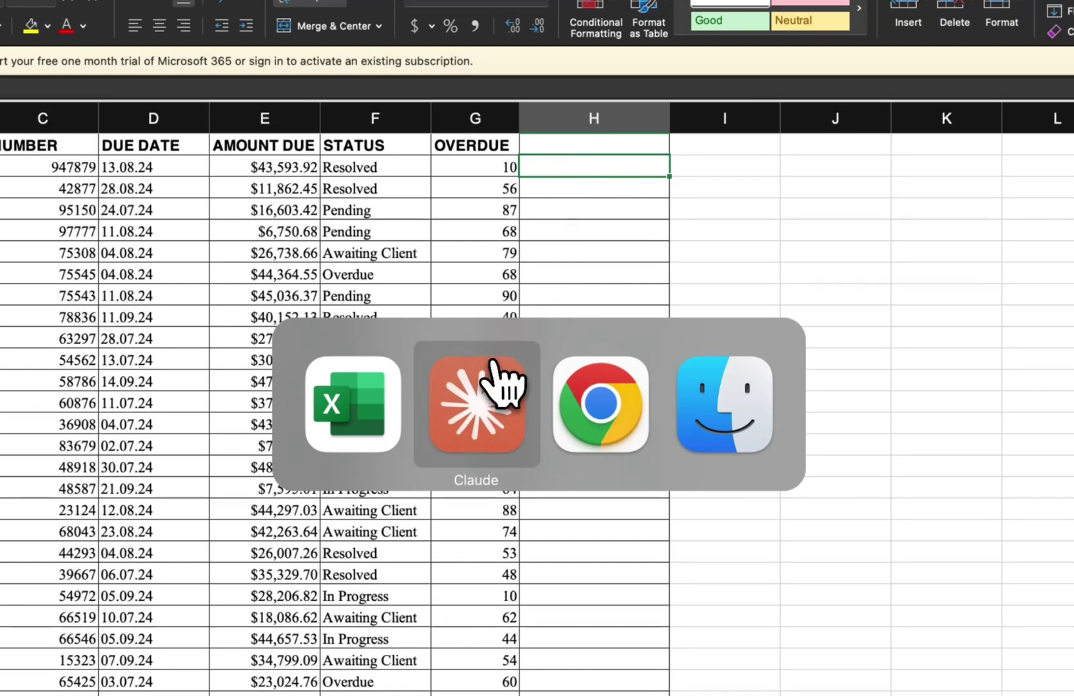
Step: Find the .xlsx workbook on the Finder Desktop and select its full file name for copying
key(super+Tab)
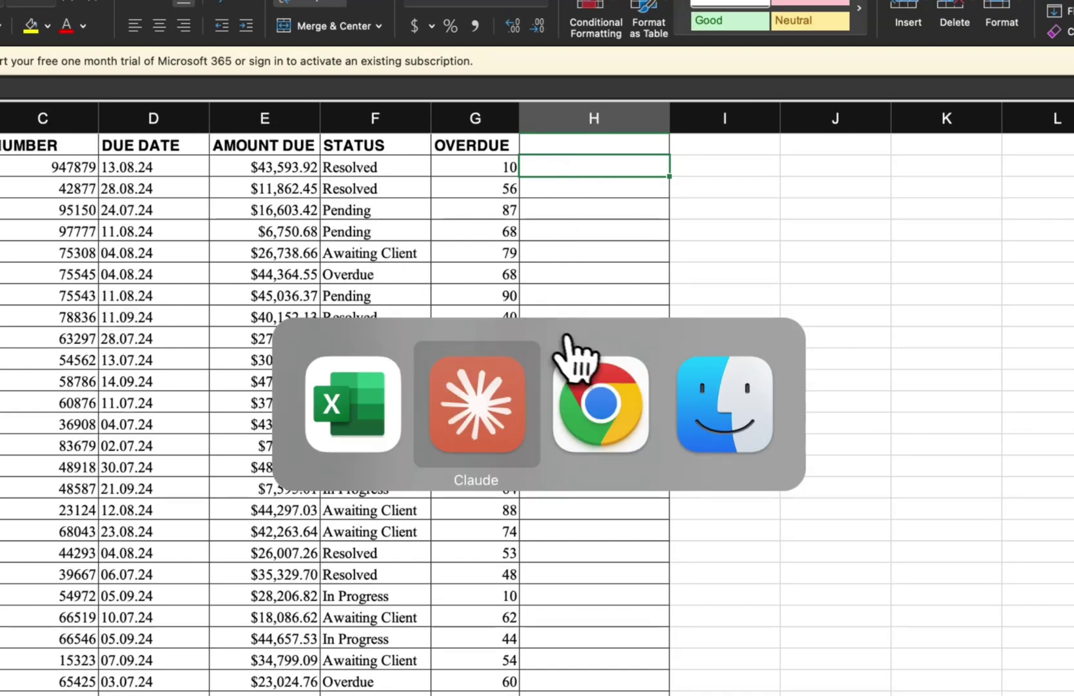
click(768, 444)
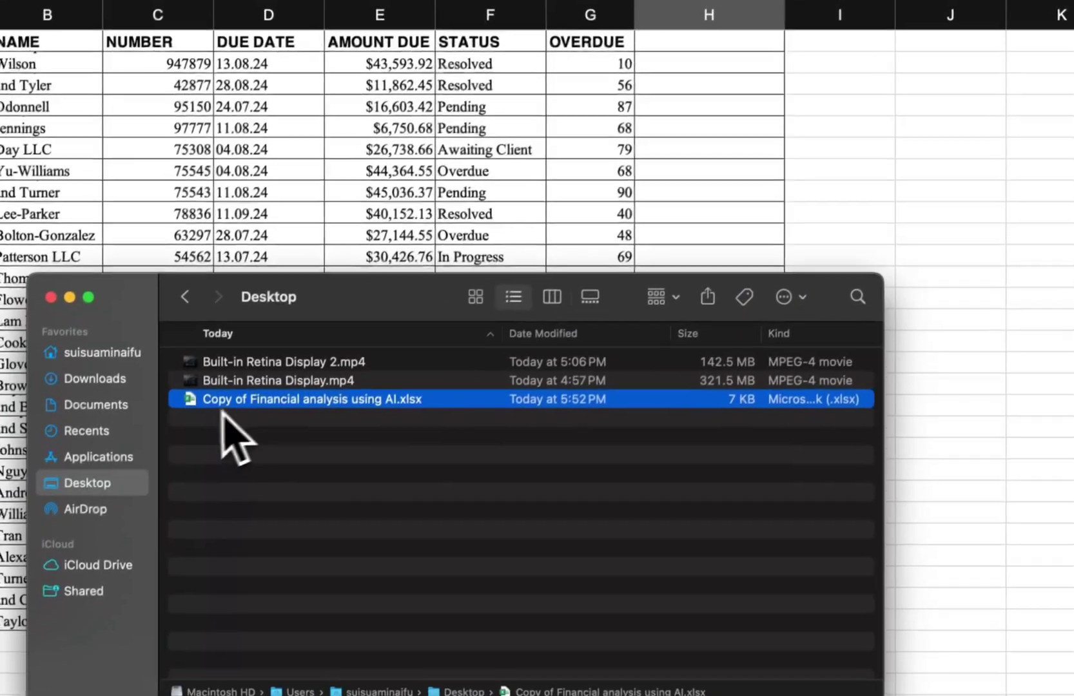
right_click(245, 399)
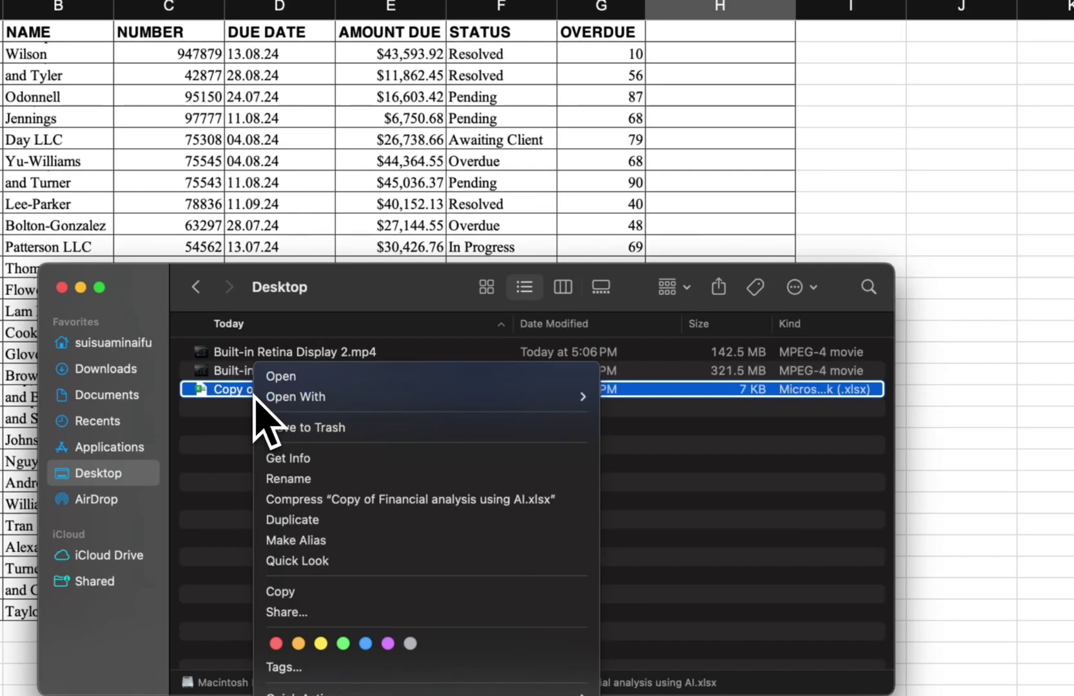
click(291, 478)
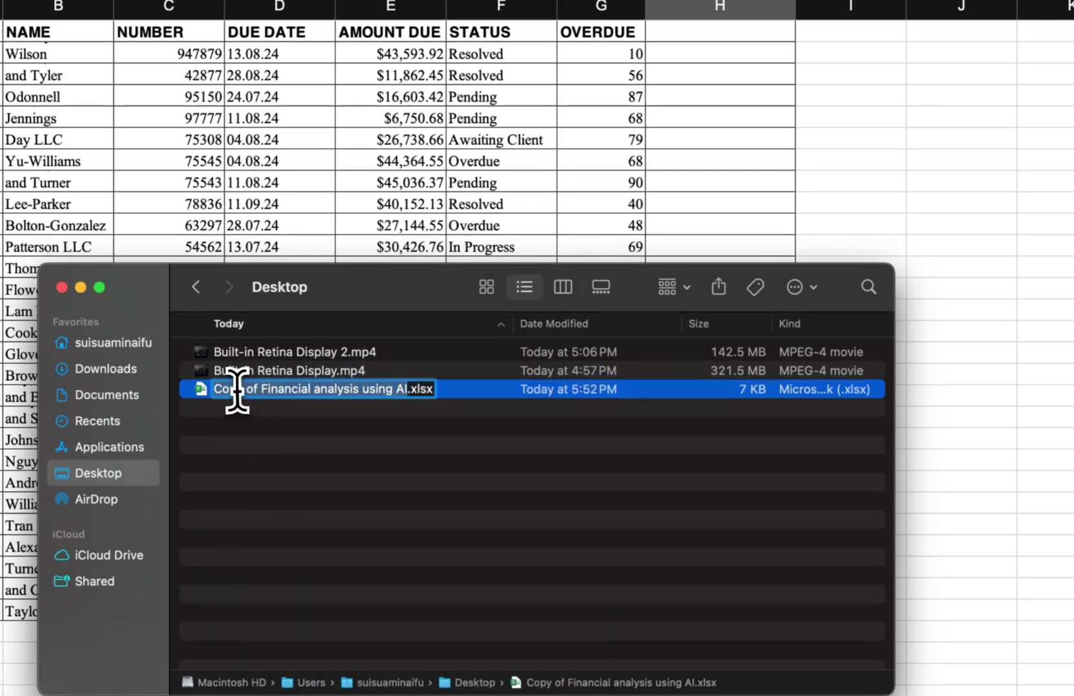
key(super+a)
key(super+c)
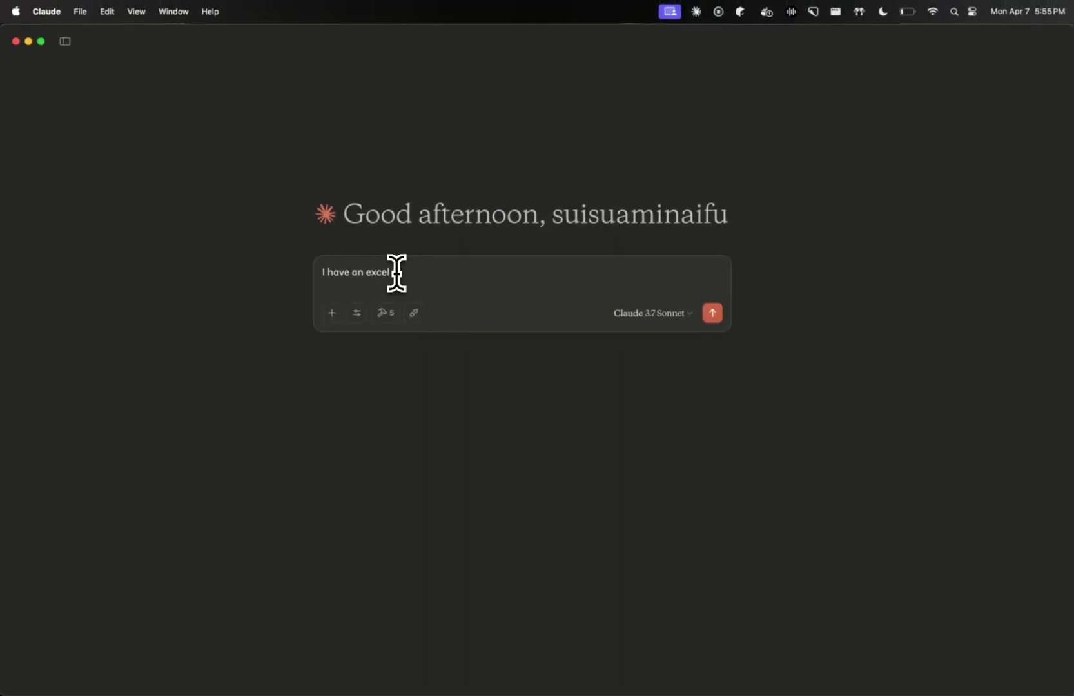
Step: Draft a prompt adding 'Action Required' to Copy of Financial analysis using AI.xlsx with 30/60-day rules
text( my desktop, the name o)
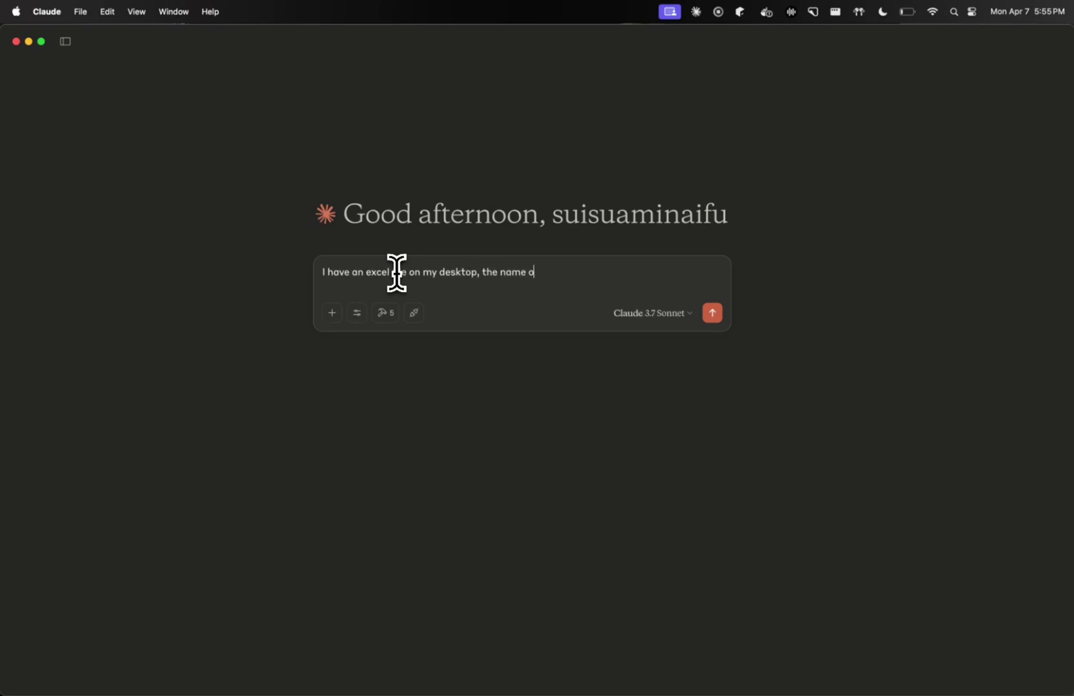
text(f htthe file is)
key(super+v)
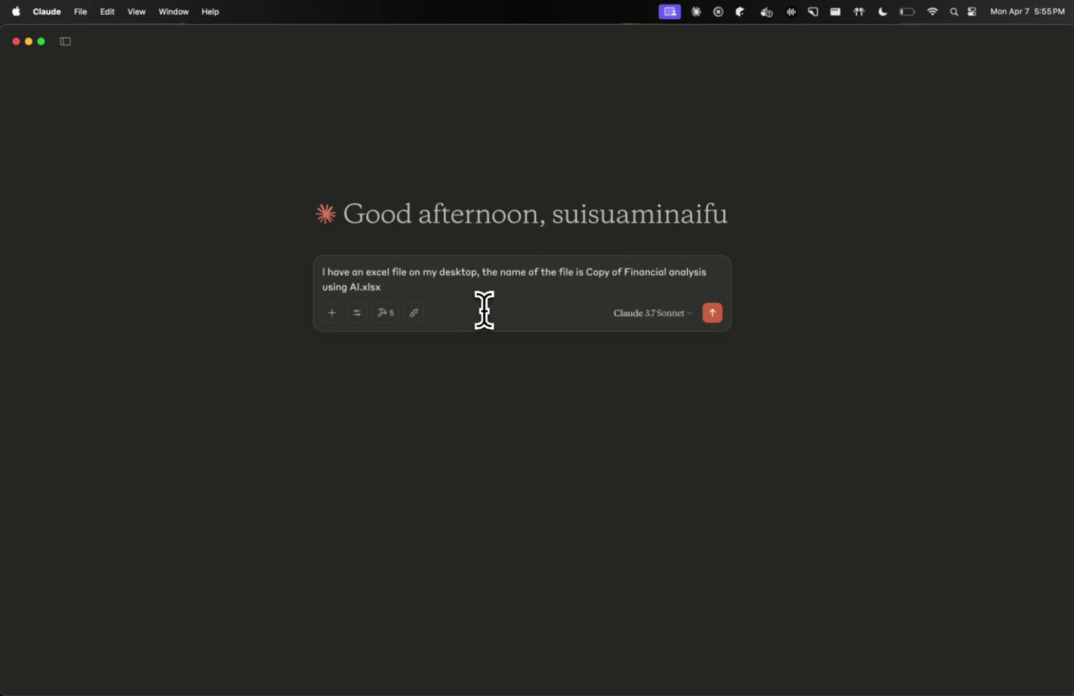
text(, I want to add a new)
text( columnt,)
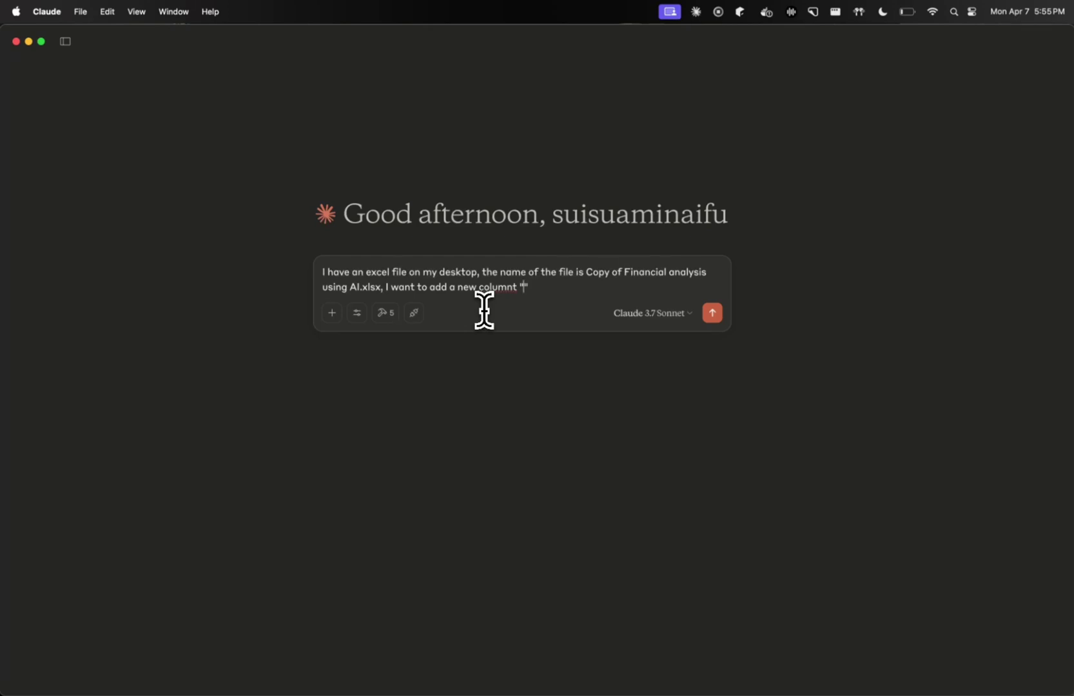
text(Action )
text(Required)
key(Right)
text(, if overdue)
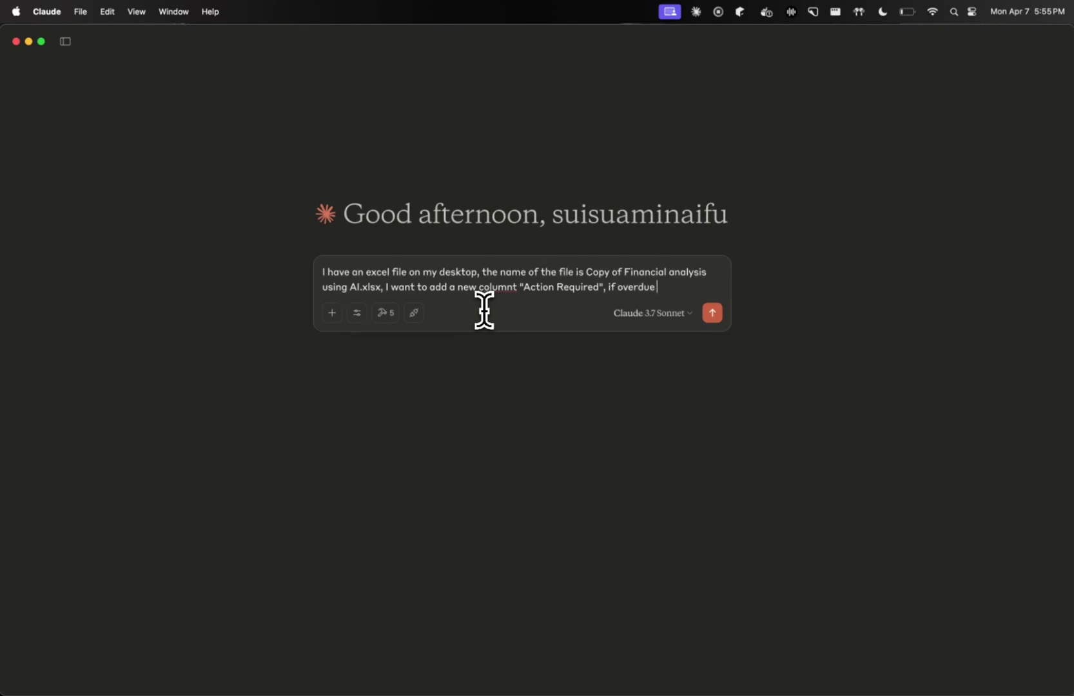
text( days ore more tha)
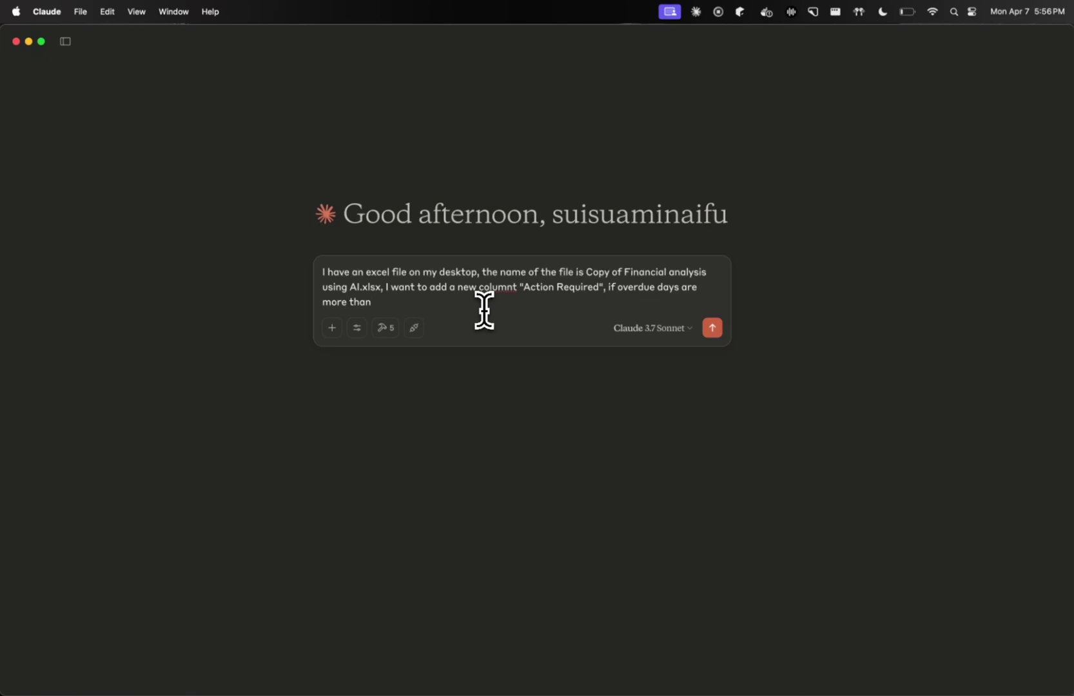
text(n 30 I want to send a reminder, for more th)
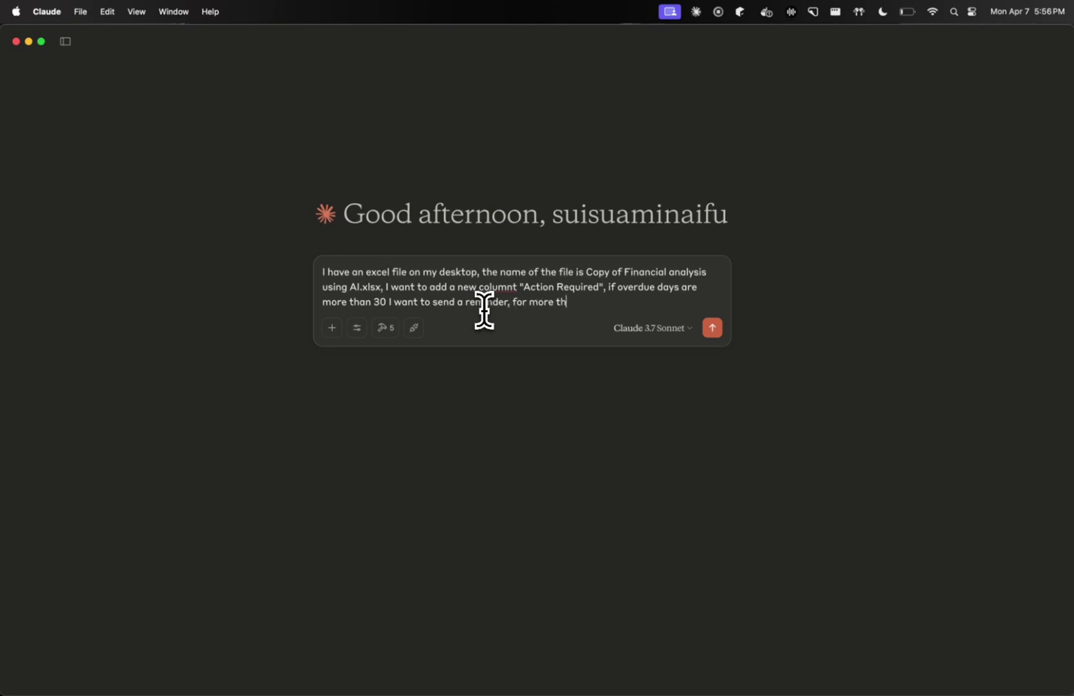
text(an 60 days I want direct follw)
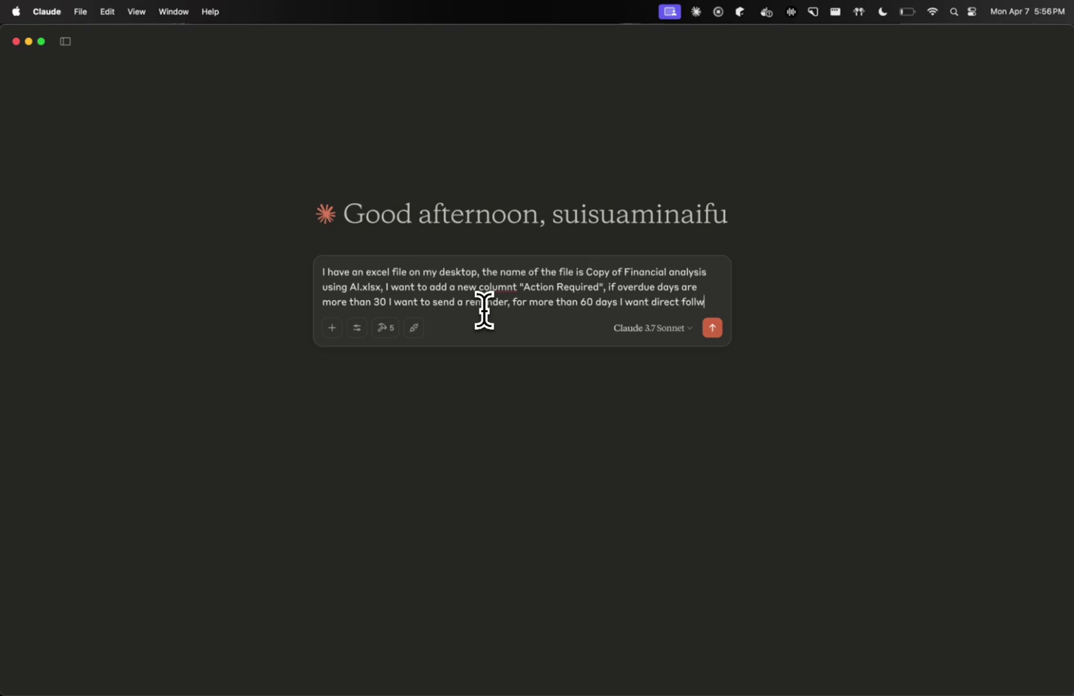
text( upp and no)
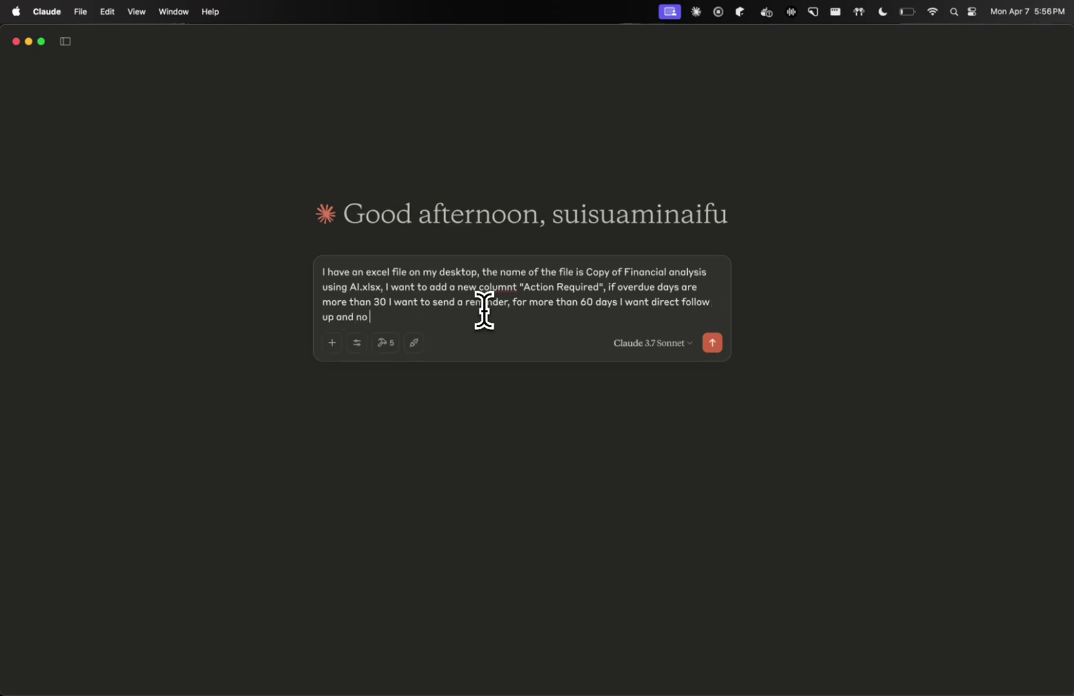
text( action in other cases)
drag(484, 311, 312, 270)
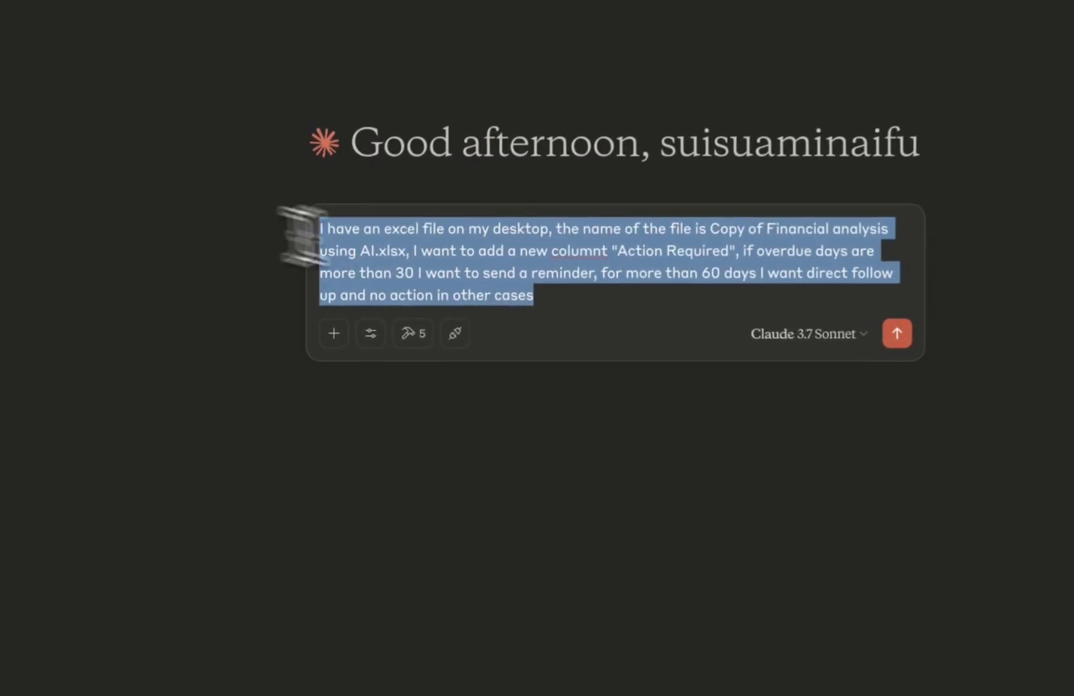
Step: Submit the prompt and wait for the excel-mcp-server tool permission dialog
click(683, 294)
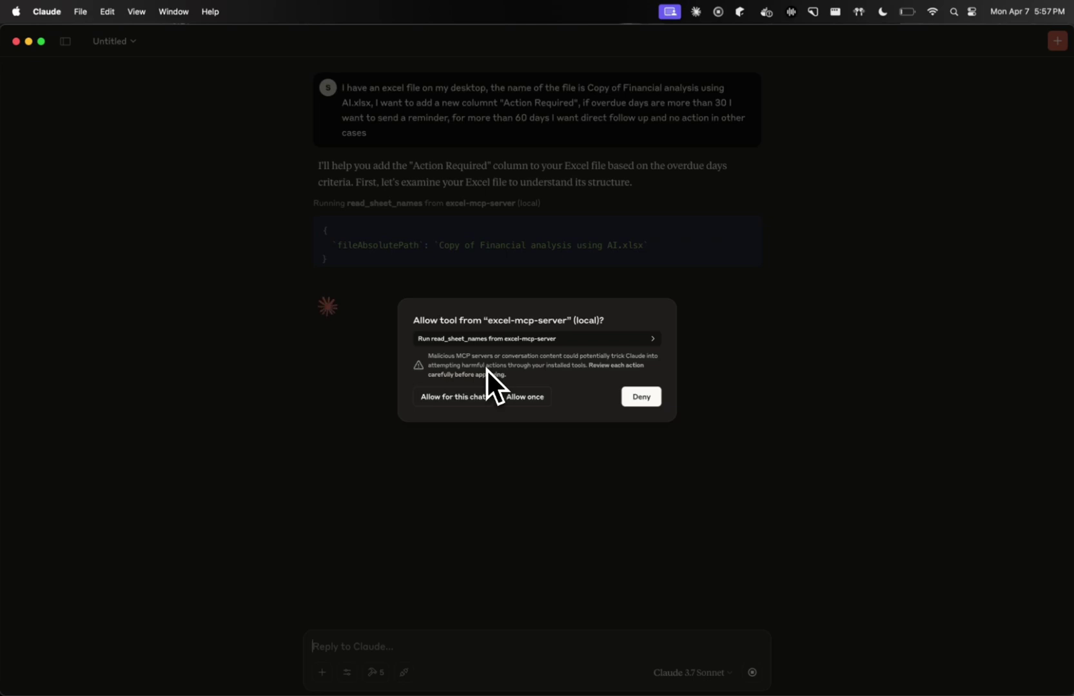
drag(444, 365, 509, 391)
click(509, 390)
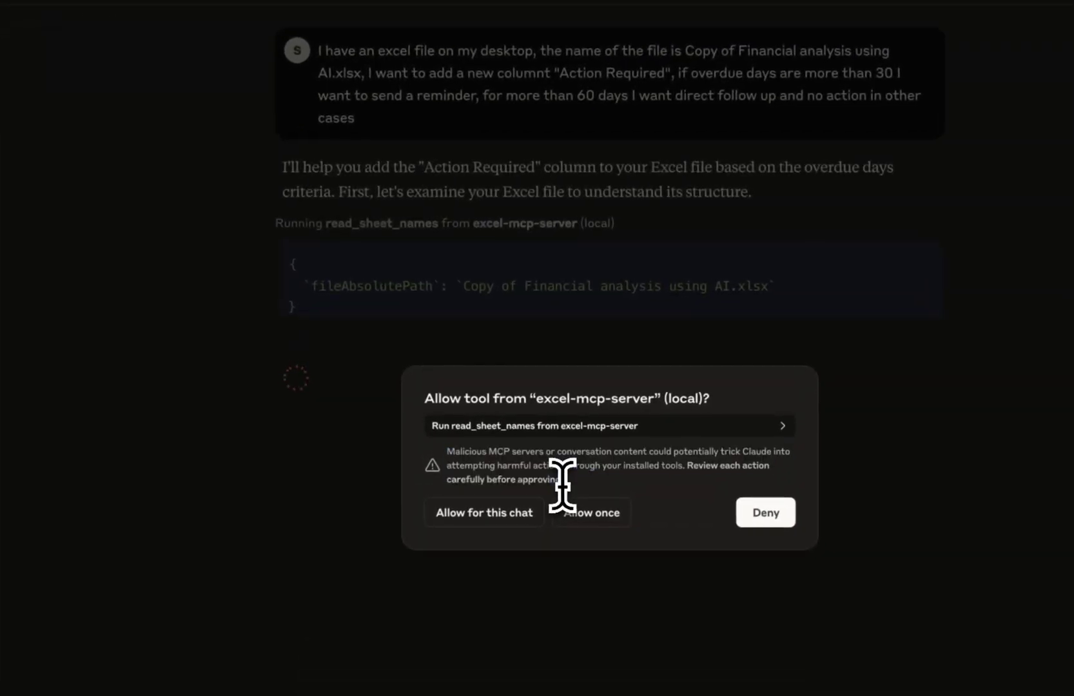
key(super+Tab)
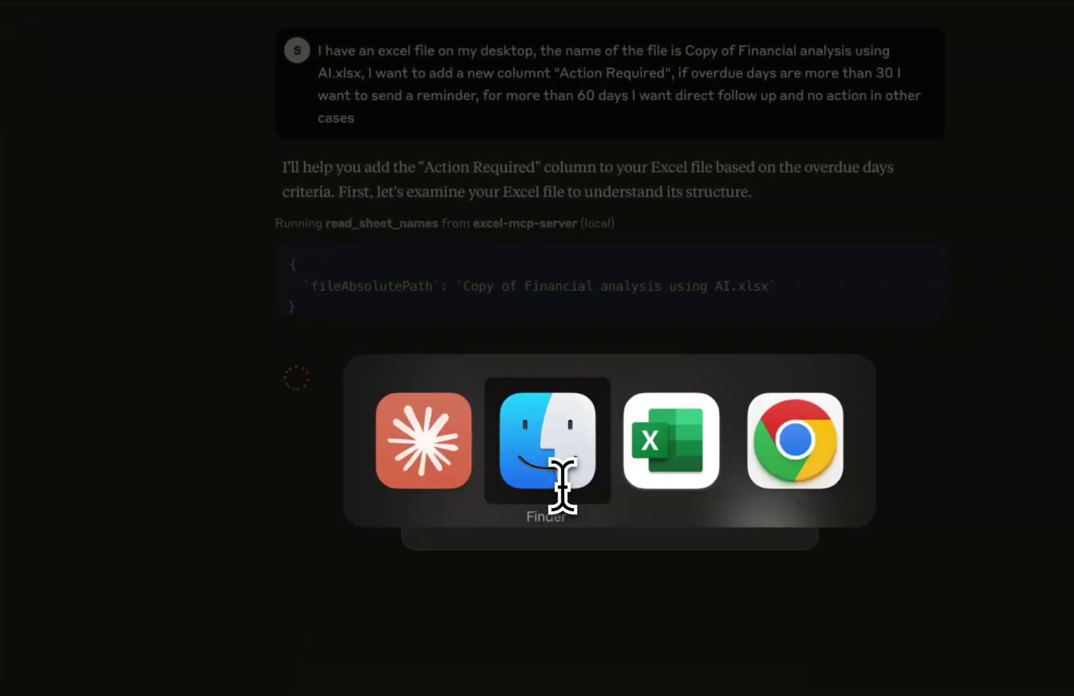
Step: Bring up the MyPrivateLLM homepage in Chrome
key(super+Tab)
key(super+Tab)
click(229, 51)
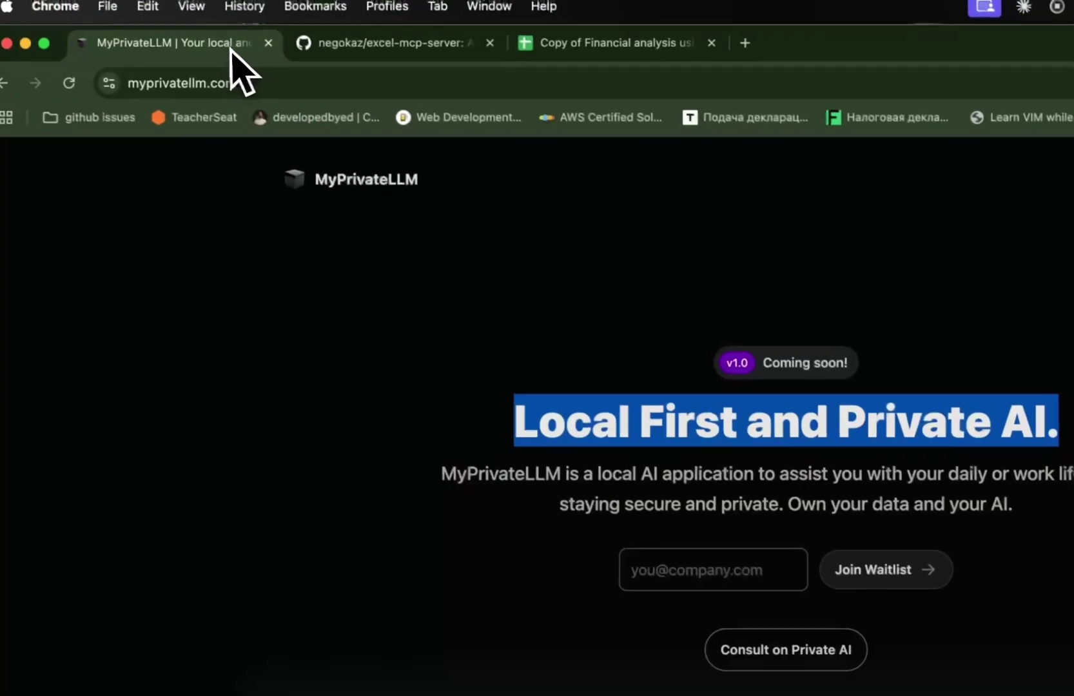
double_click(164, 89)
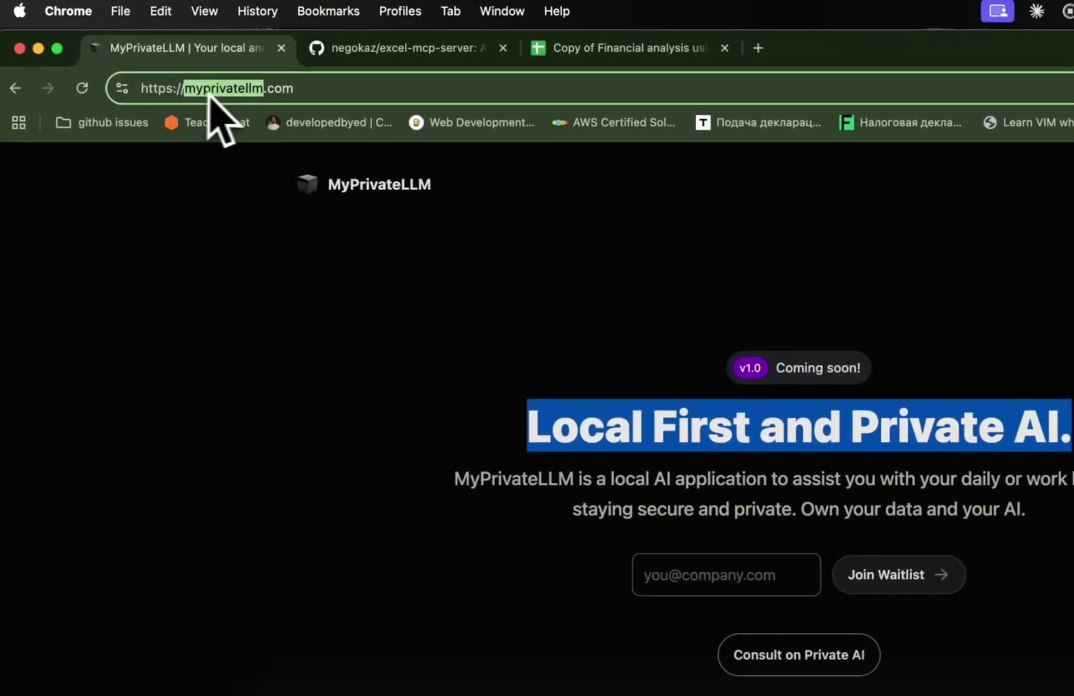
click(565, 406)
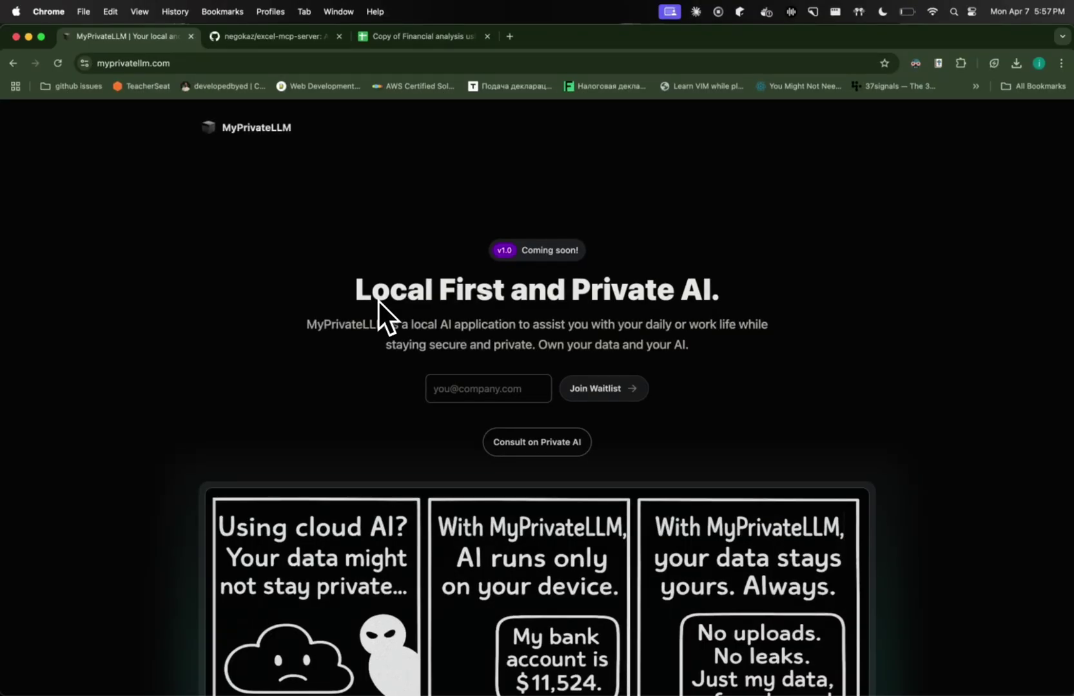
Step: Back in Claude, allow the Excel tool for this chat and switch to Excel
key(super+Tab)
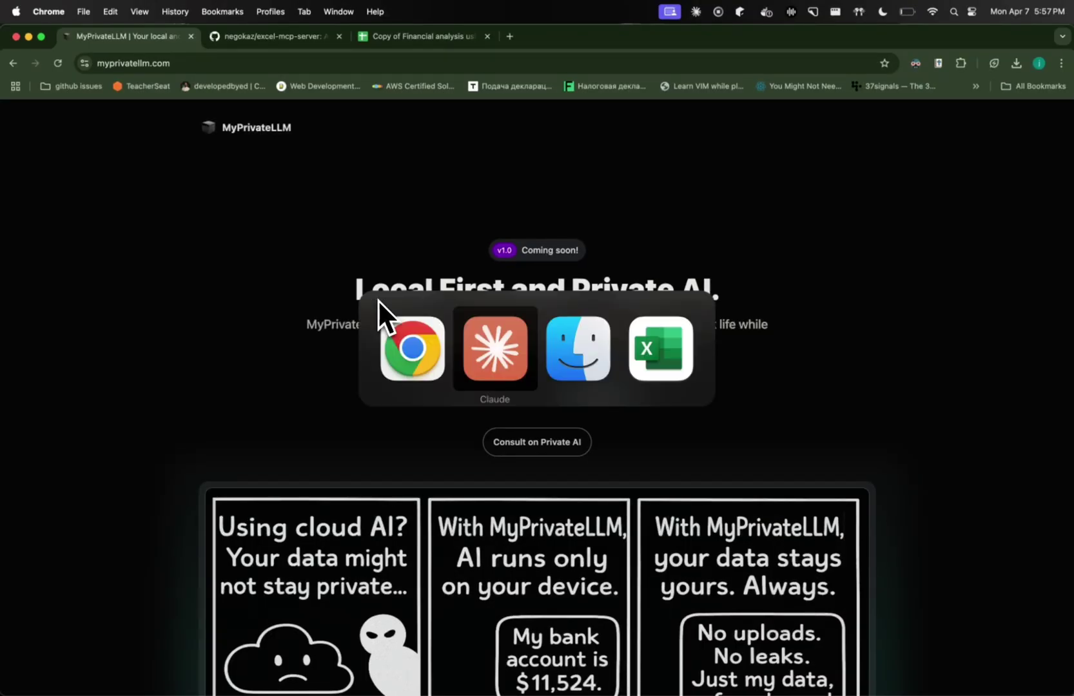
click(494, 330)
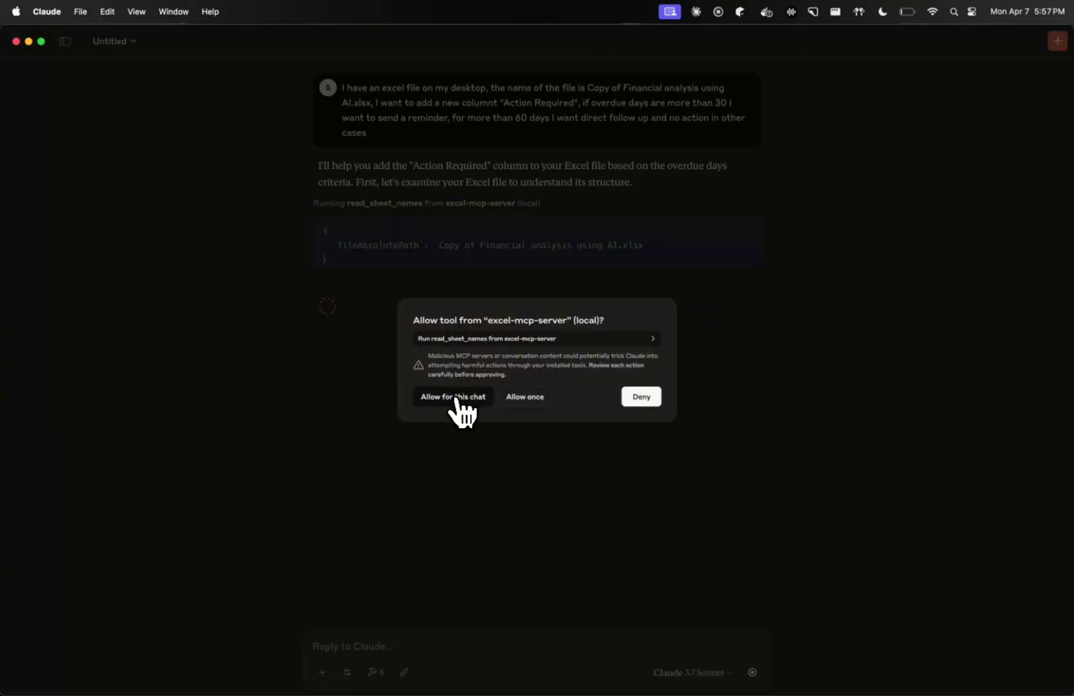
click(453, 396)
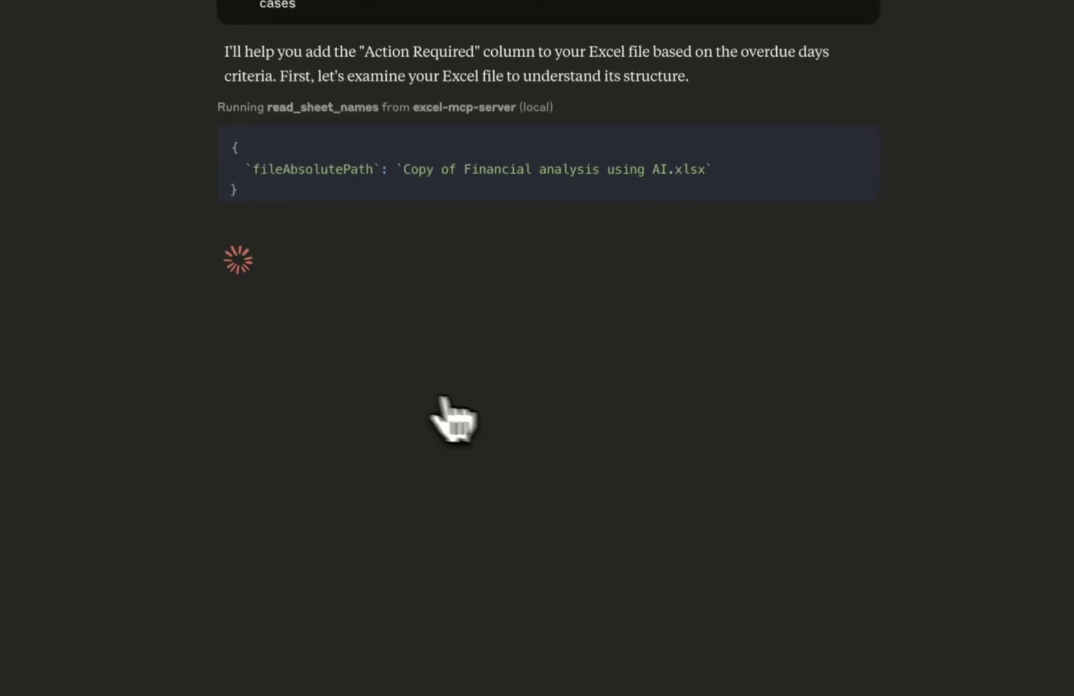
key(super+Tab)
key(super+Tab)
key(super+Tab)
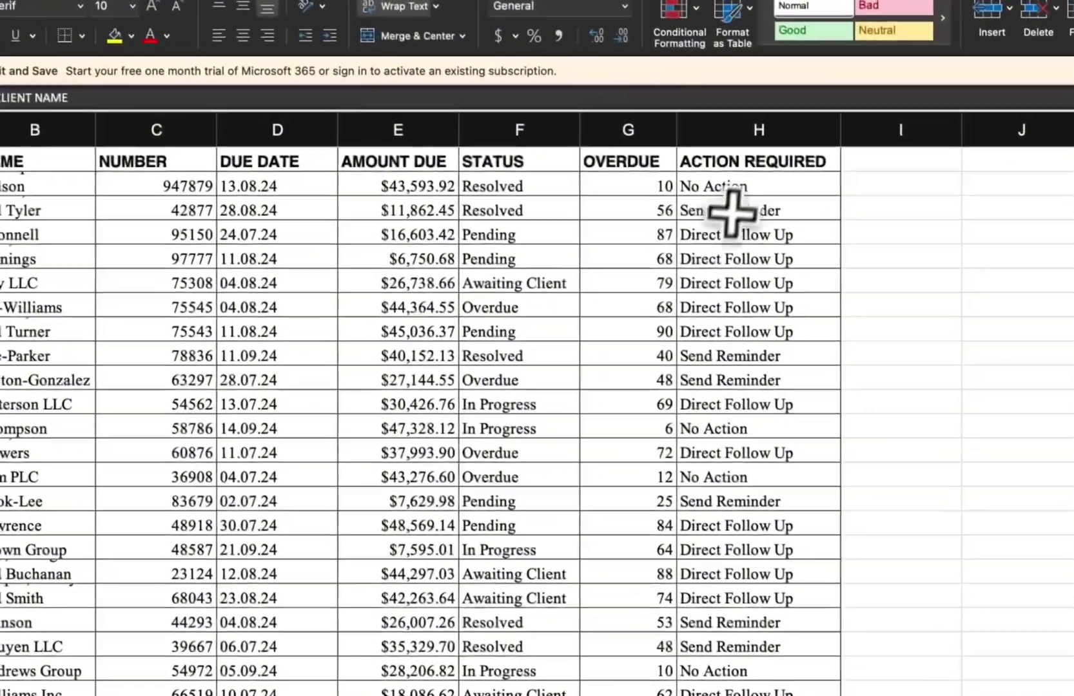
click(748, 162)
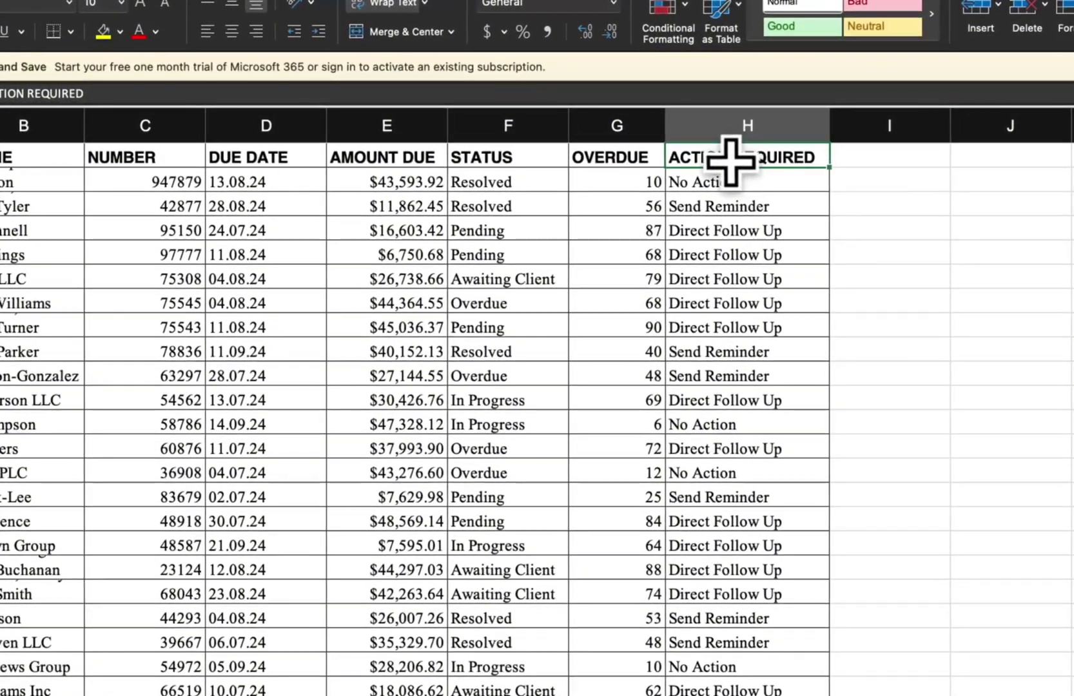
drag(714, 159, 709, 461)
click(770, 188)
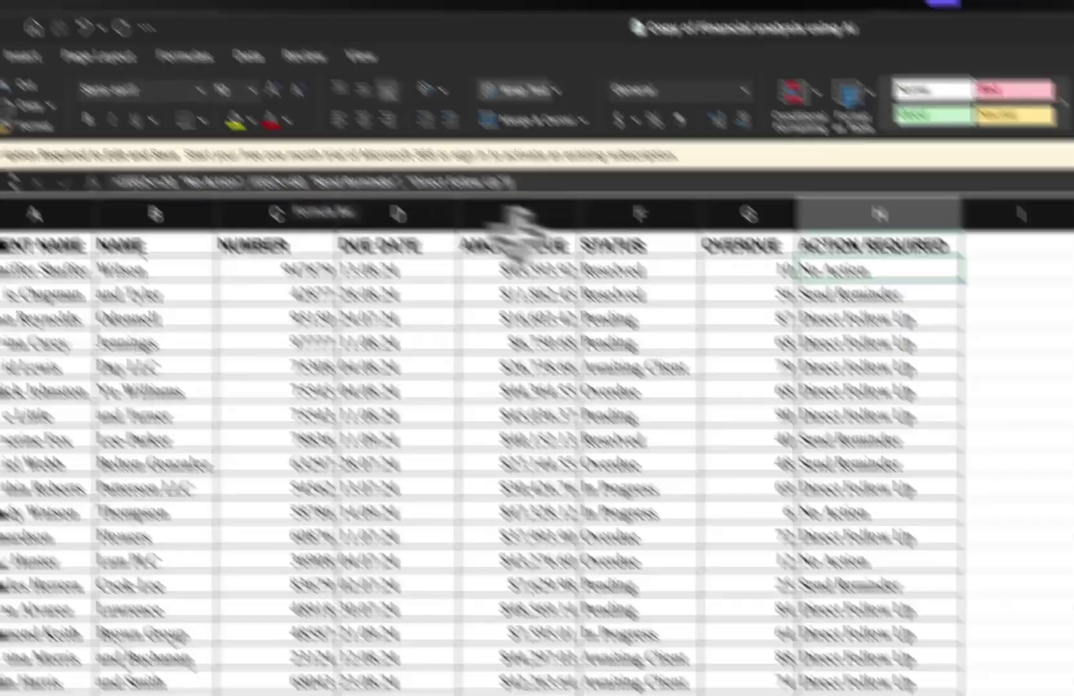
click(908, 366)
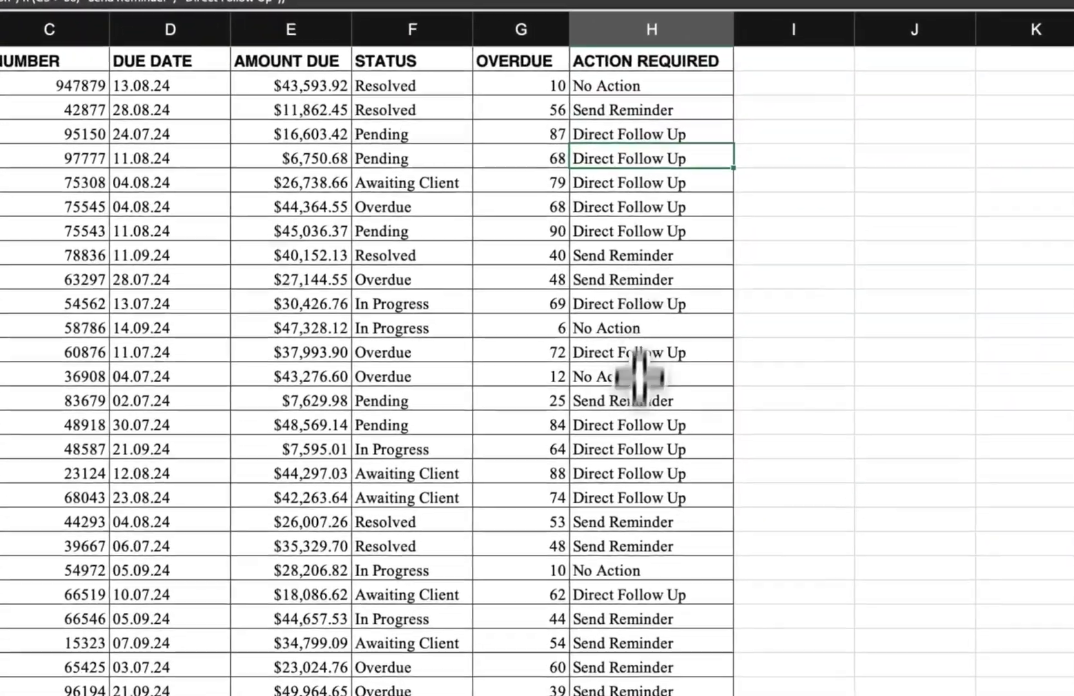
scroll(634, 444, down, 2)
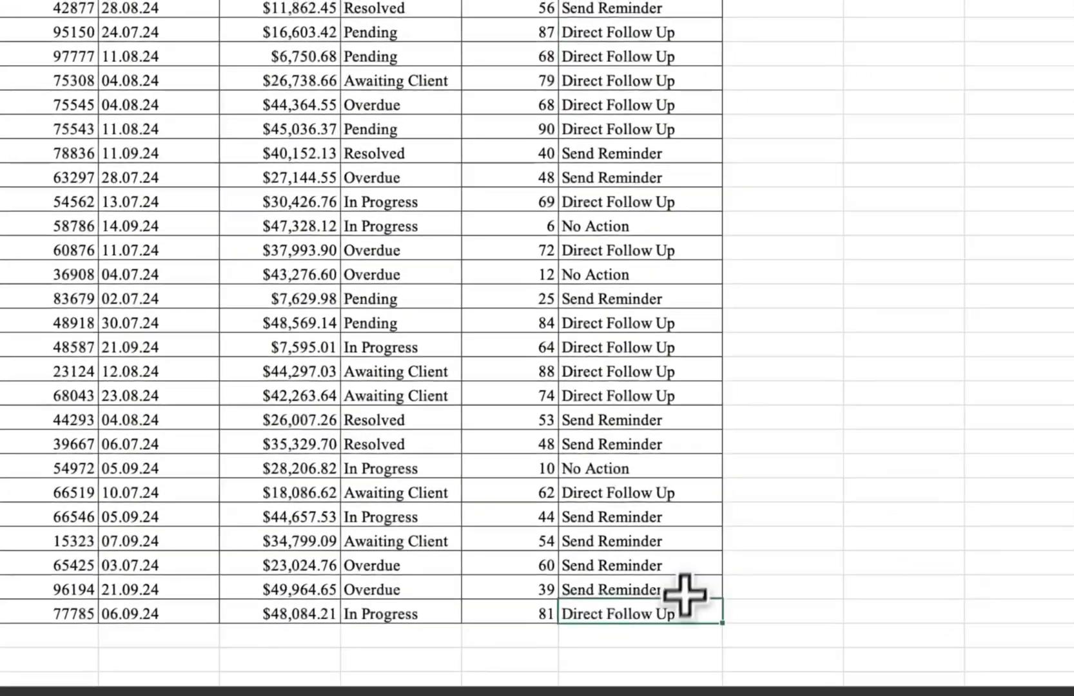
click(722, 606)
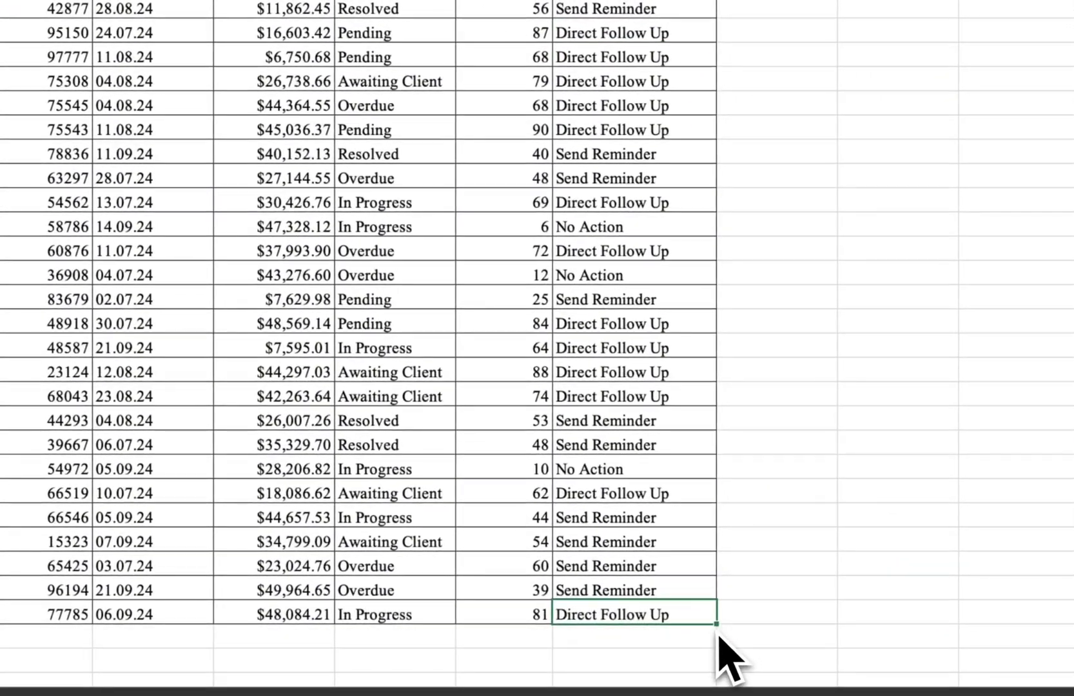